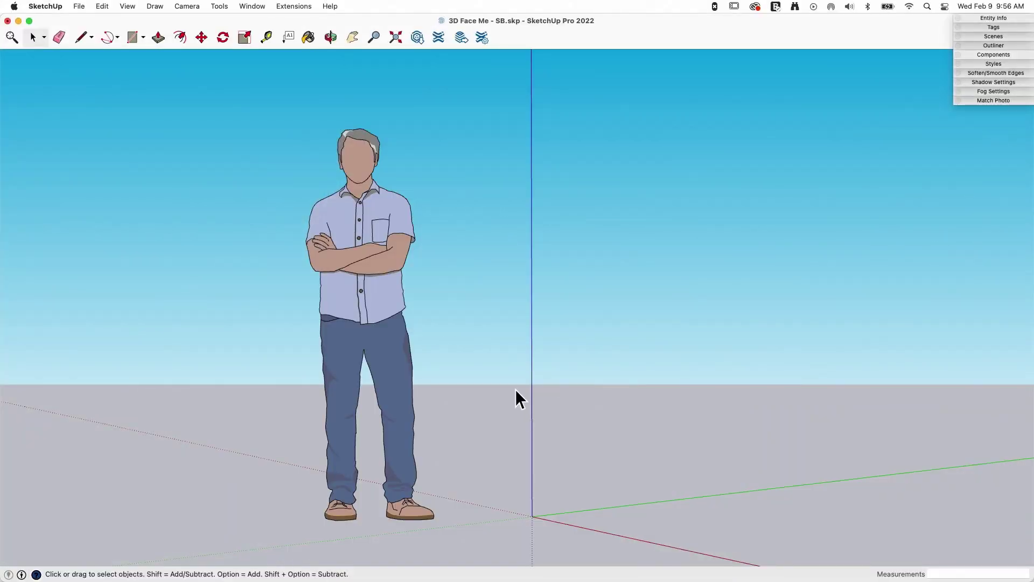
- Examine how the standing figure faces the camera from several viewpoints and distances
key(o)
drag(516, 389, 252, 377)
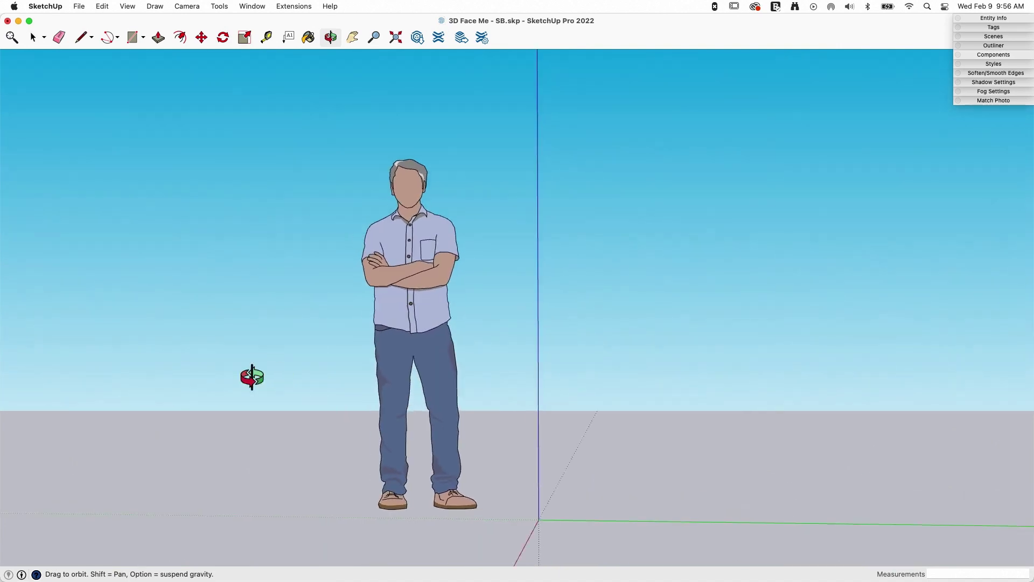
middle_drag(252, 377, 136, 413)
middle_drag(637, 364, 377, 406)
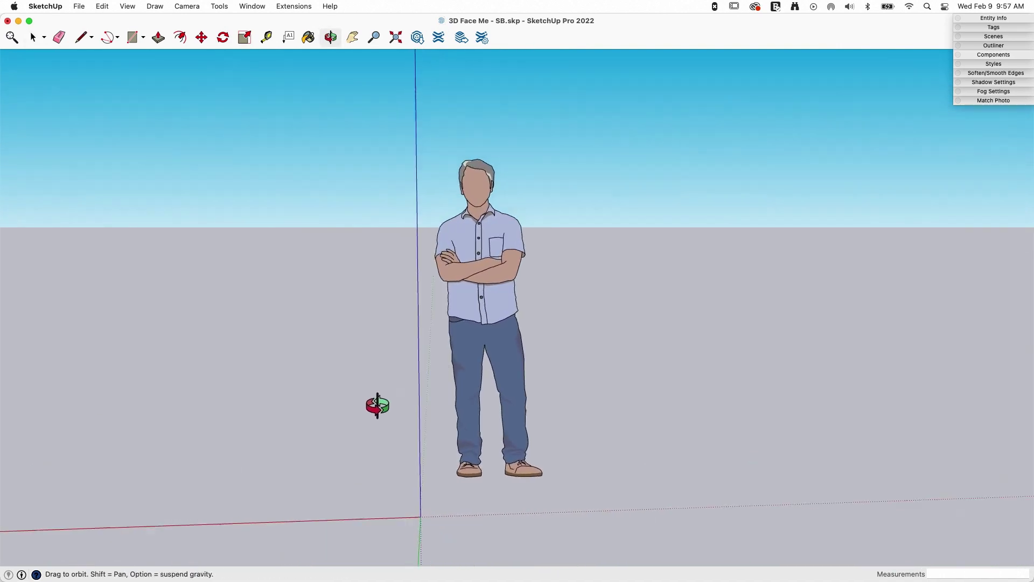
drag(377, 405, 481, 442)
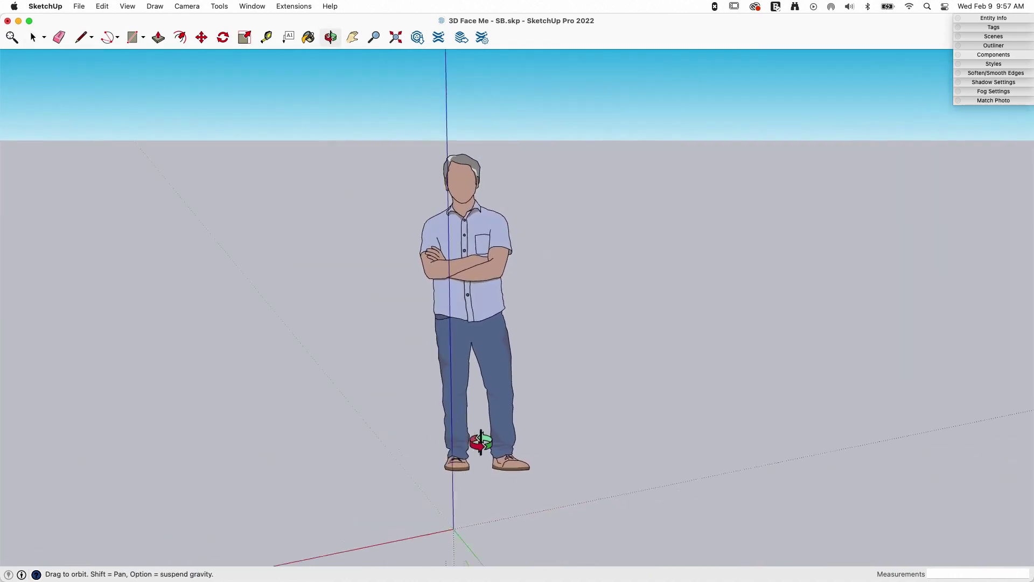
middle_drag(481, 442, 553, 334)
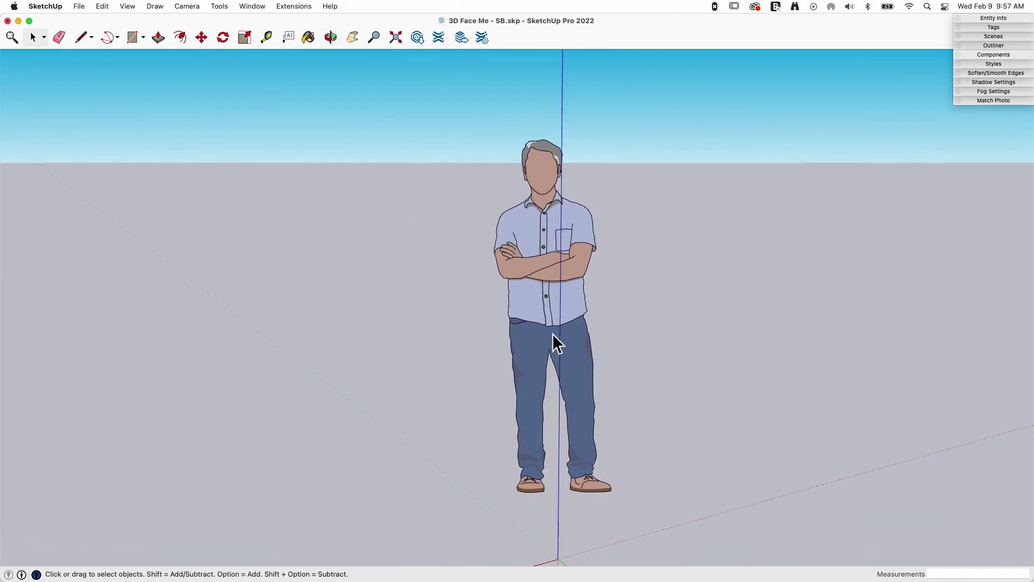
scroll(552, 334, up, 10)
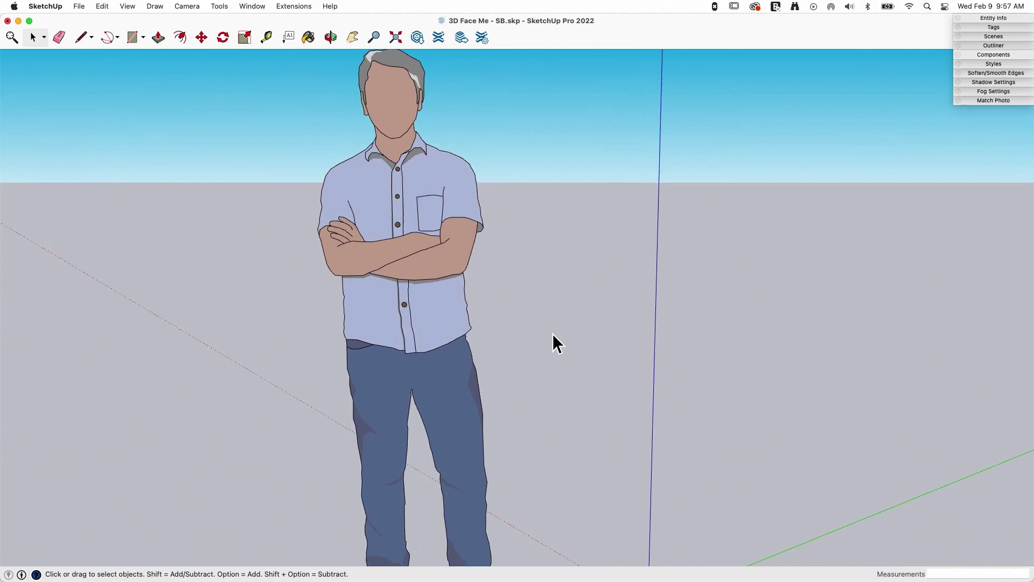
scroll(553, 334, down, 8)
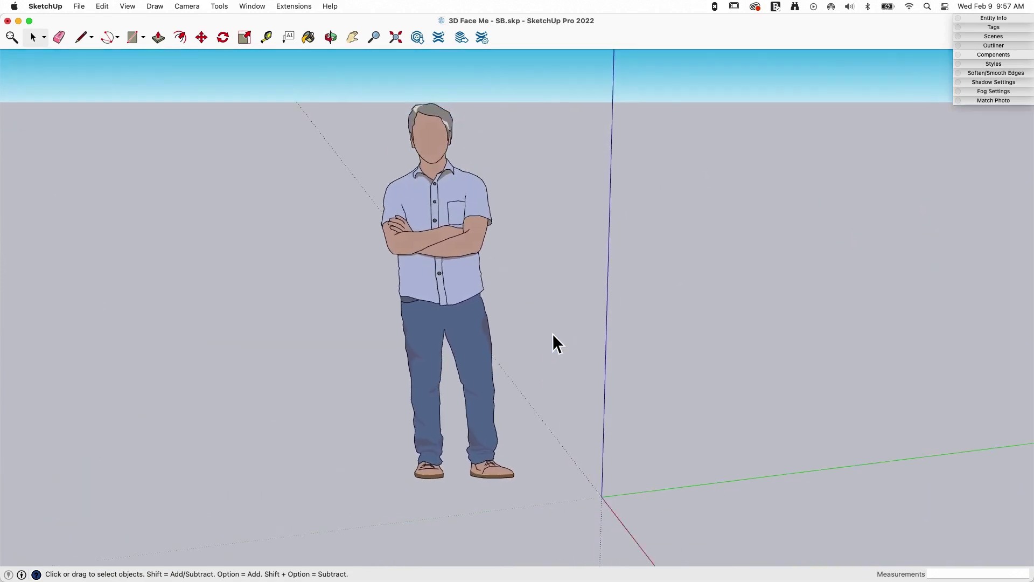
middle_drag(553, 334, 509, 314)
middle_drag(471, 283, 519, 256)
- Show the alignment options of the standing person's component, including Always face camera
click(983, 55)
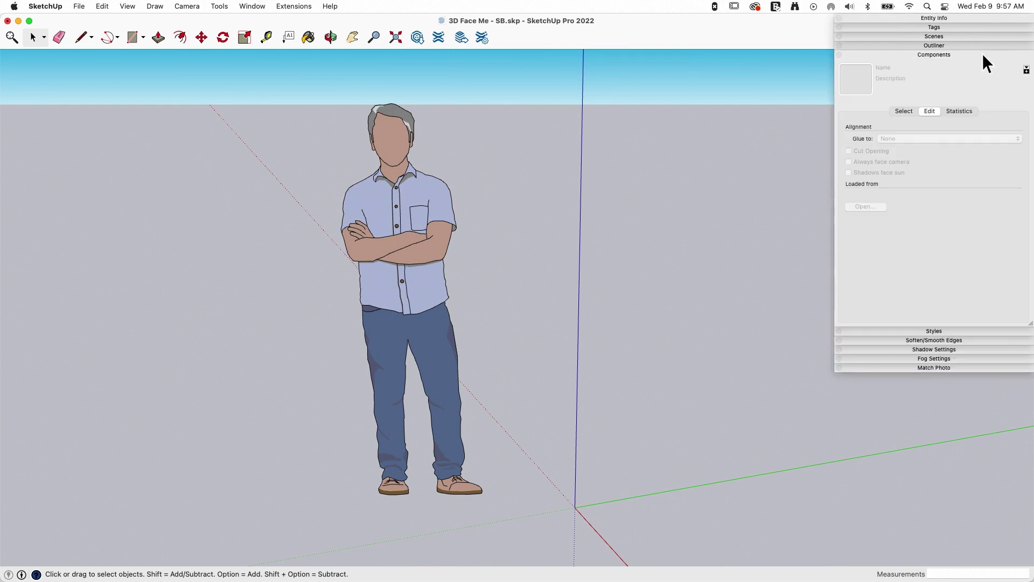
click(901, 111)
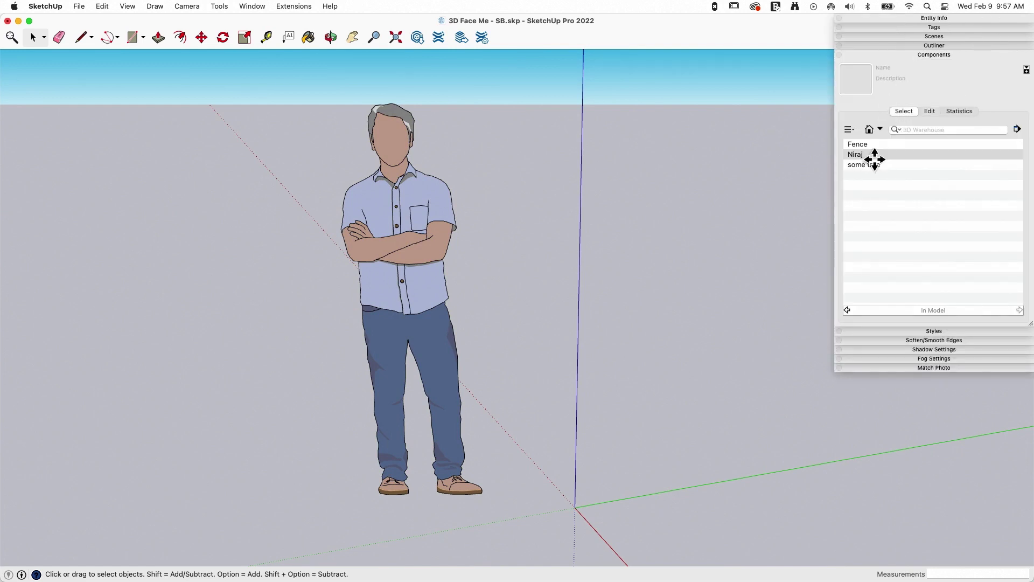
click(874, 159)
click(929, 111)
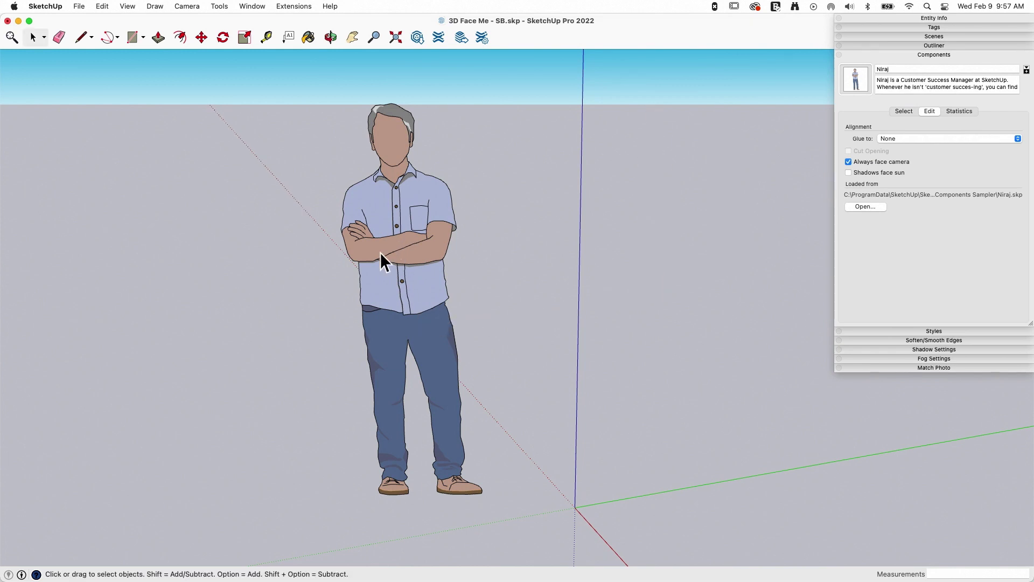
- Open the person component for editing to inspect its axes and bounds, and leave it again
middle_drag(403, 247, 402, 274)
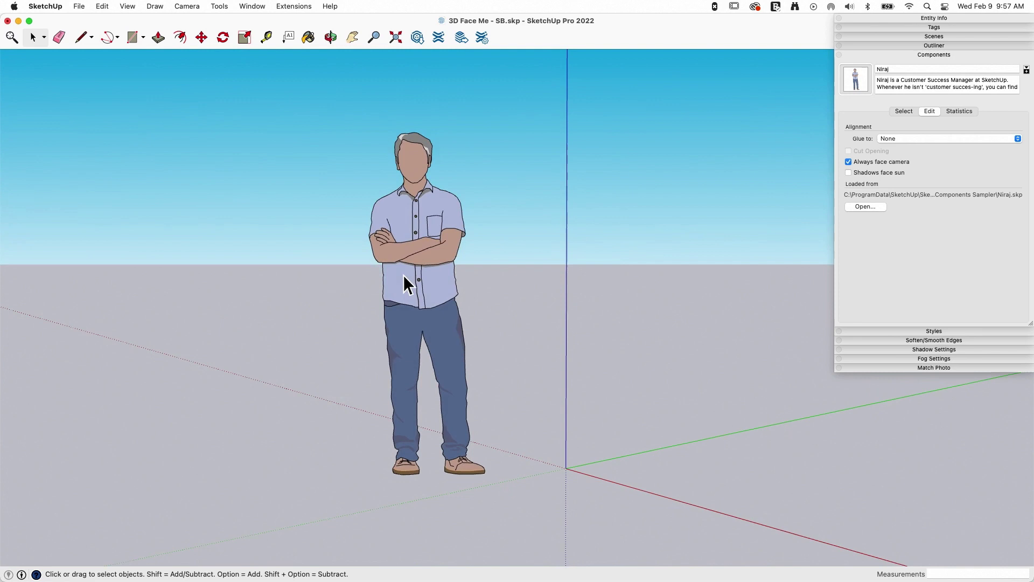
double_click(413, 257)
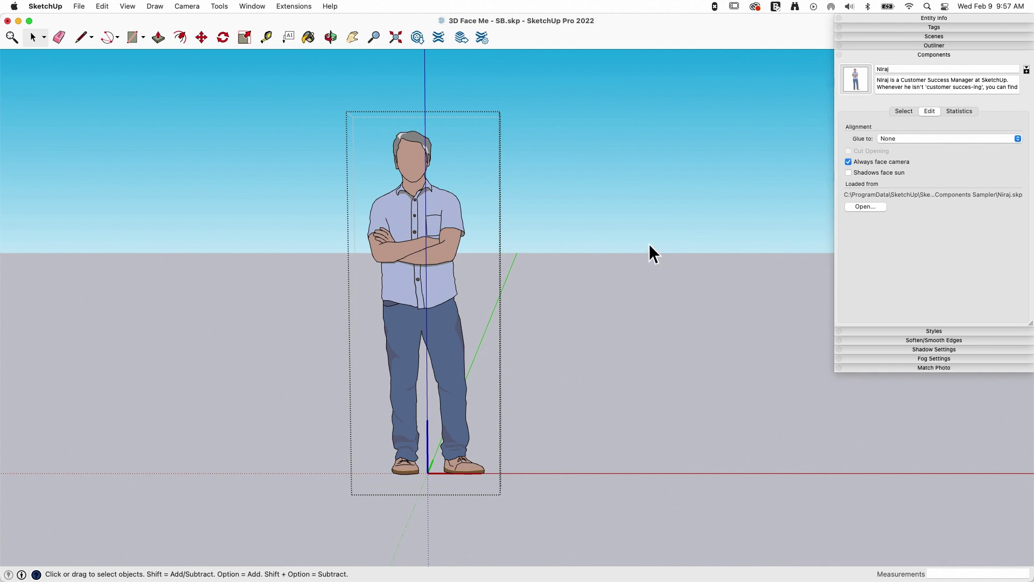
middle_drag(648, 243, 570, 489)
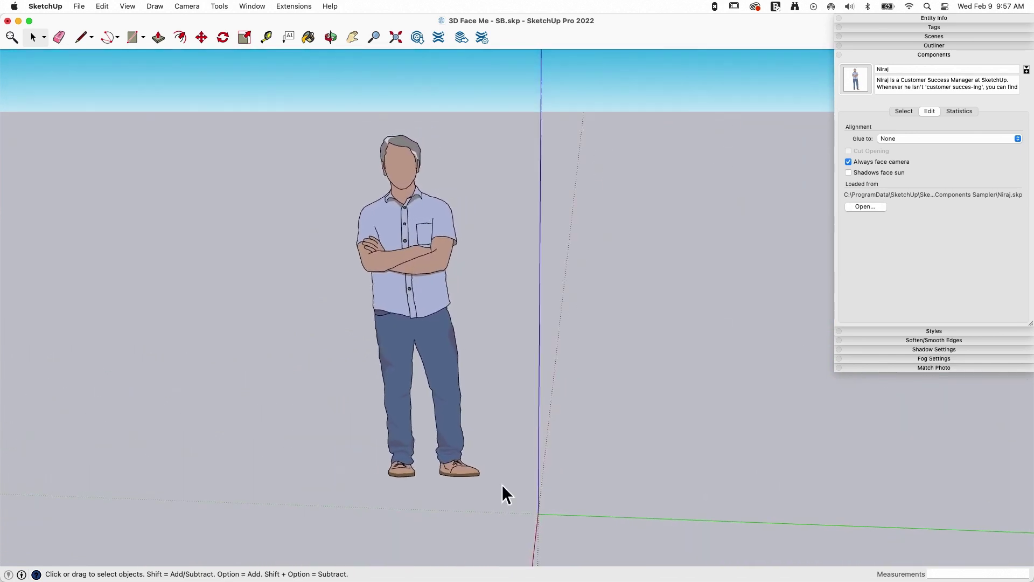
- Examine the figure's orientation from high, low and side viewpoints, and put the component options away
middle_drag(502, 484, 435, 69)
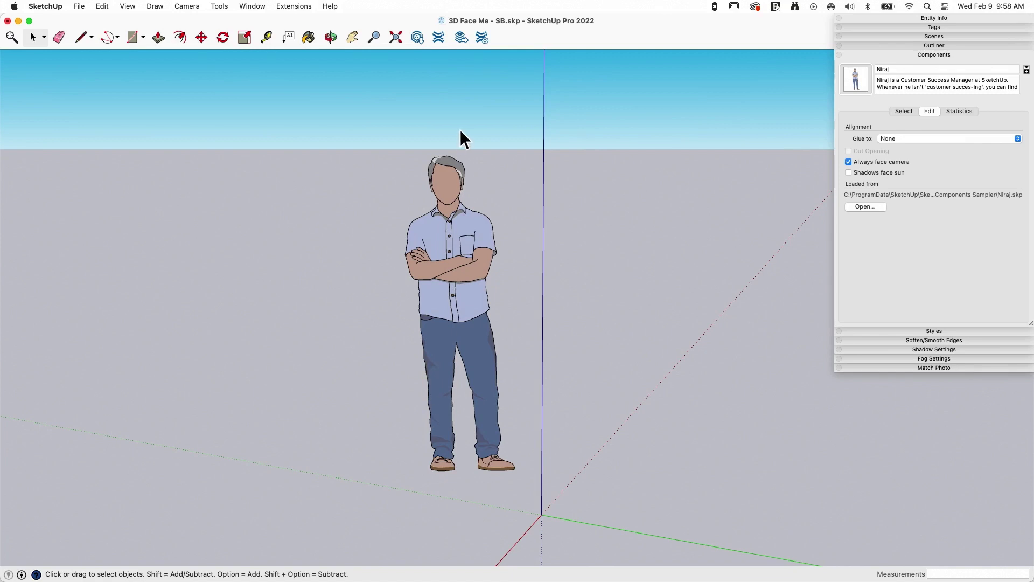
middle_drag(461, 131, 682, 359)
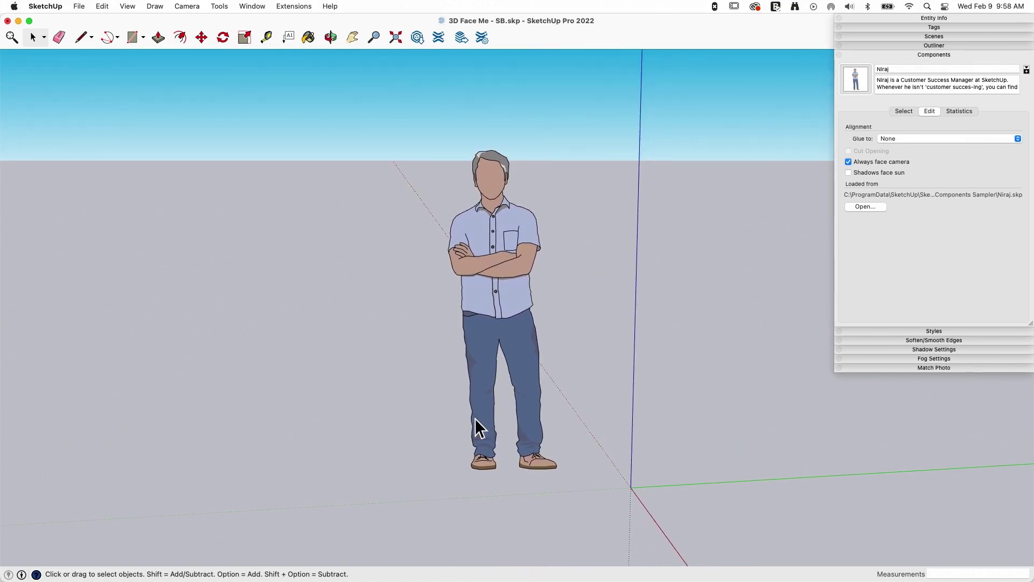
middle_drag(475, 419, 442, 300)
middle_drag(390, 327, 599, 467)
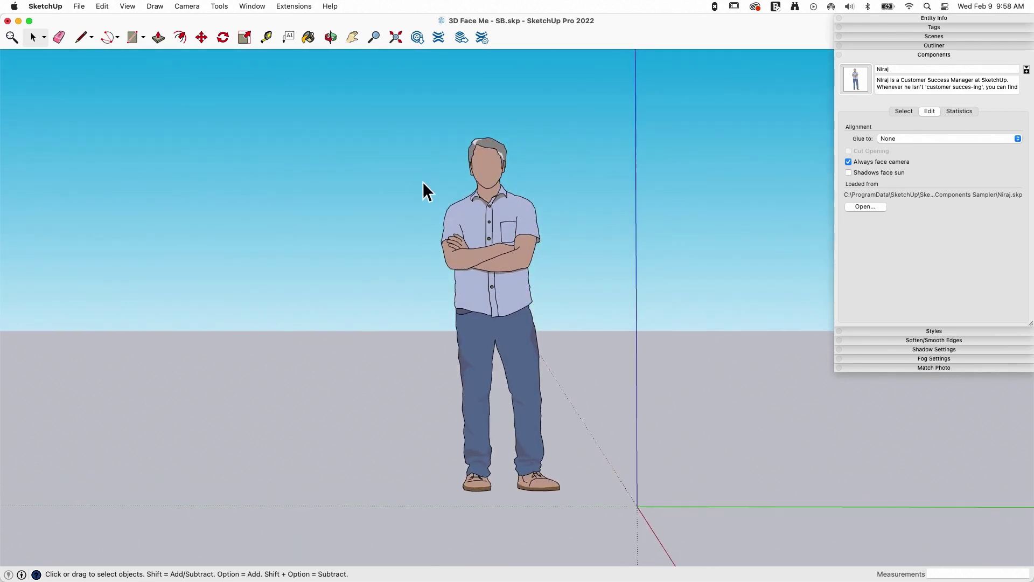
middle_drag(423, 190, 462, 405)
middle_drag(572, 457, 619, 445)
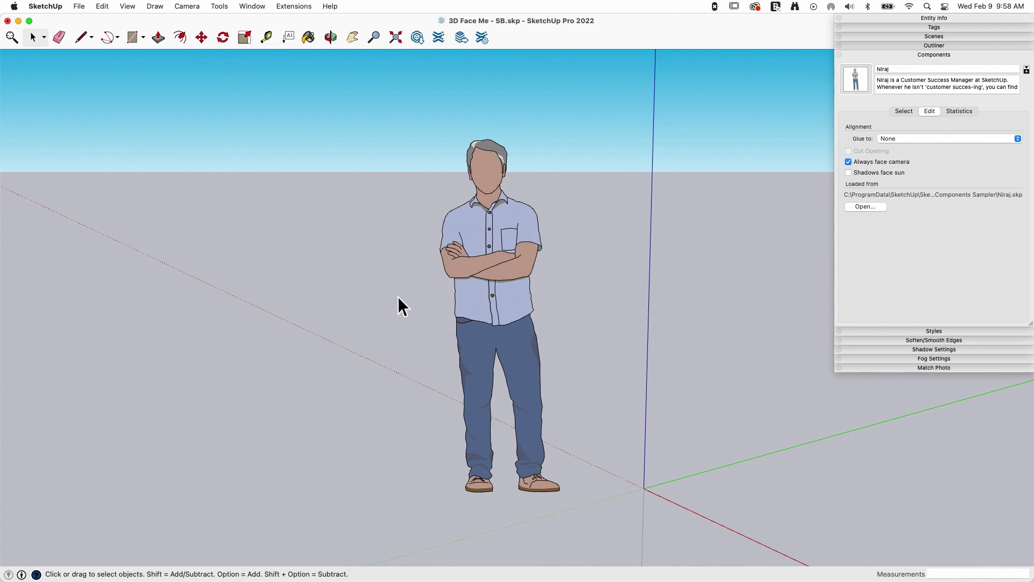
click(889, 53)
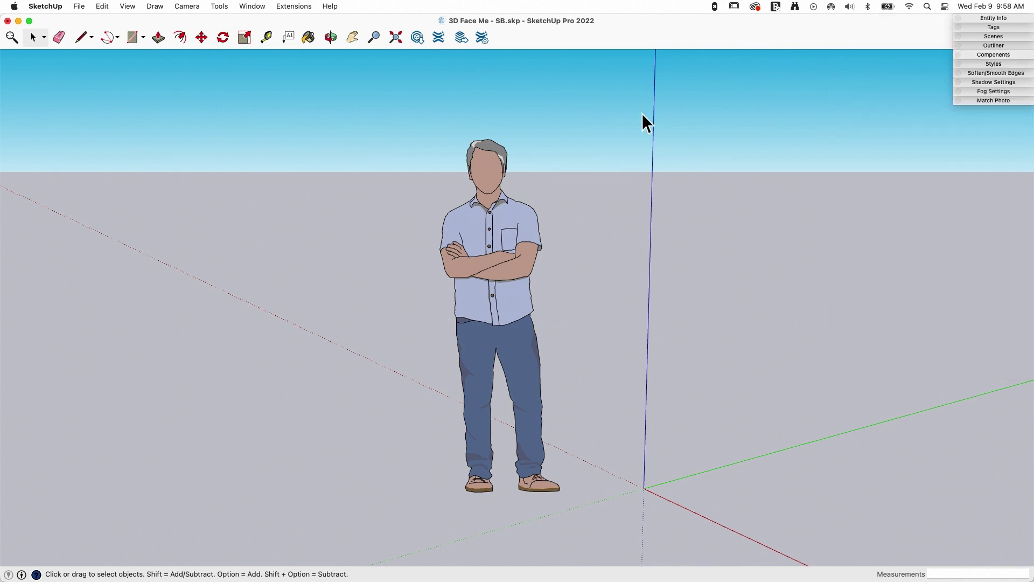
- Switch to the scene with the tree on the hill and open the tree component for editing
key(Page_Down)
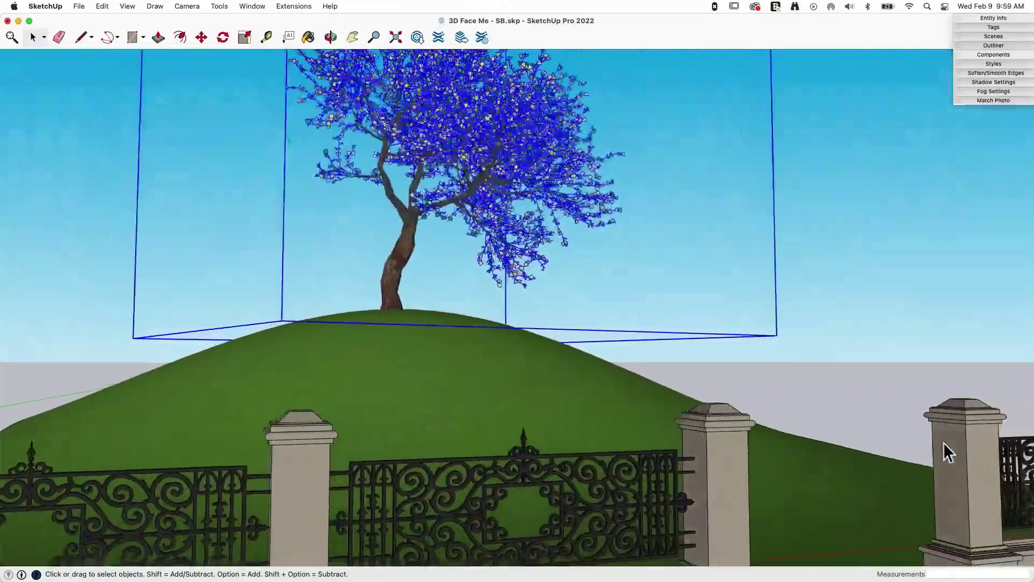
scroll(943, 441, up, 10)
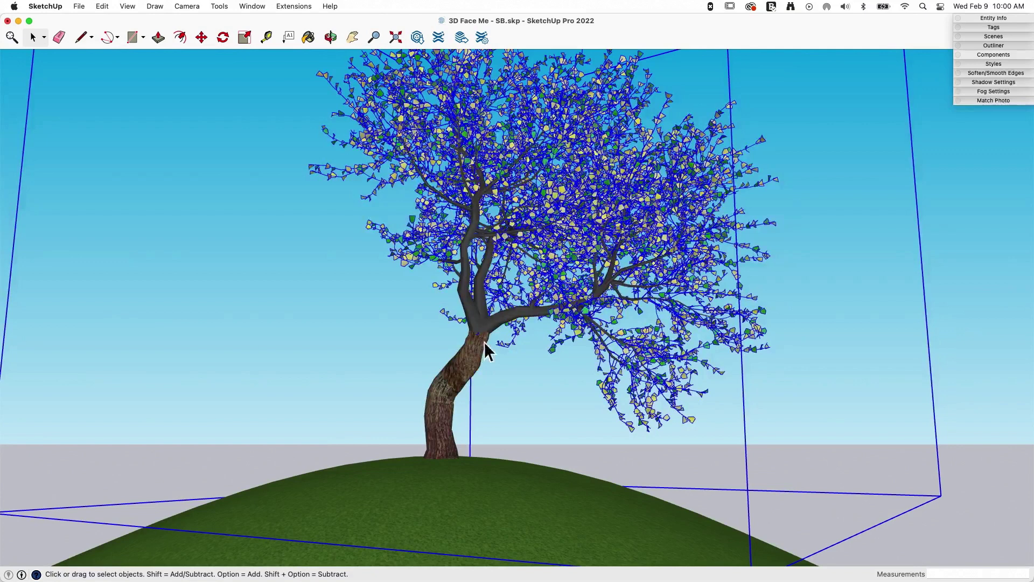
double_click(473, 367)
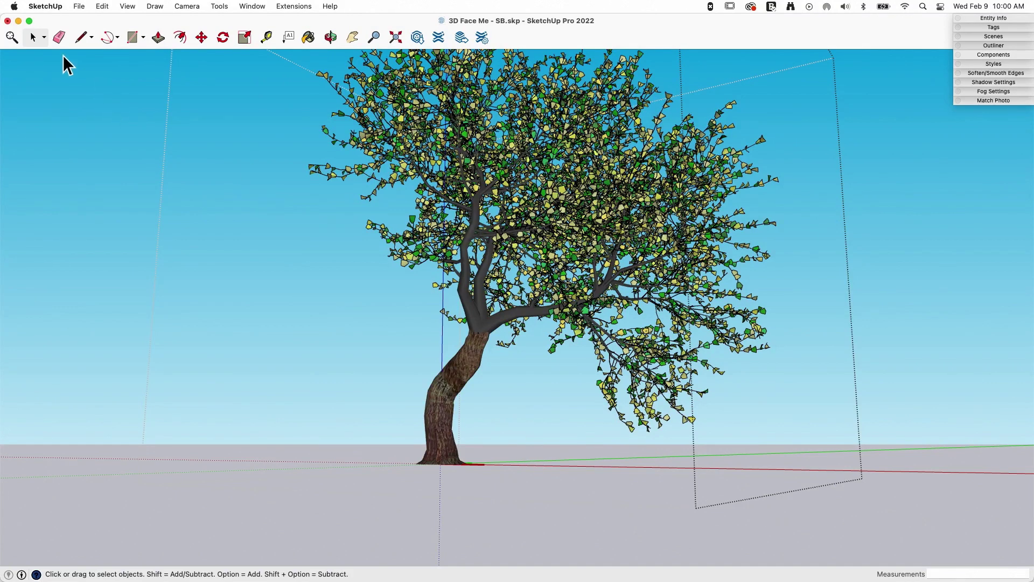
- Draw a long, upright rectangle about 6' 5" wide in front of the trunk's base with the Line tool
click(81, 38)
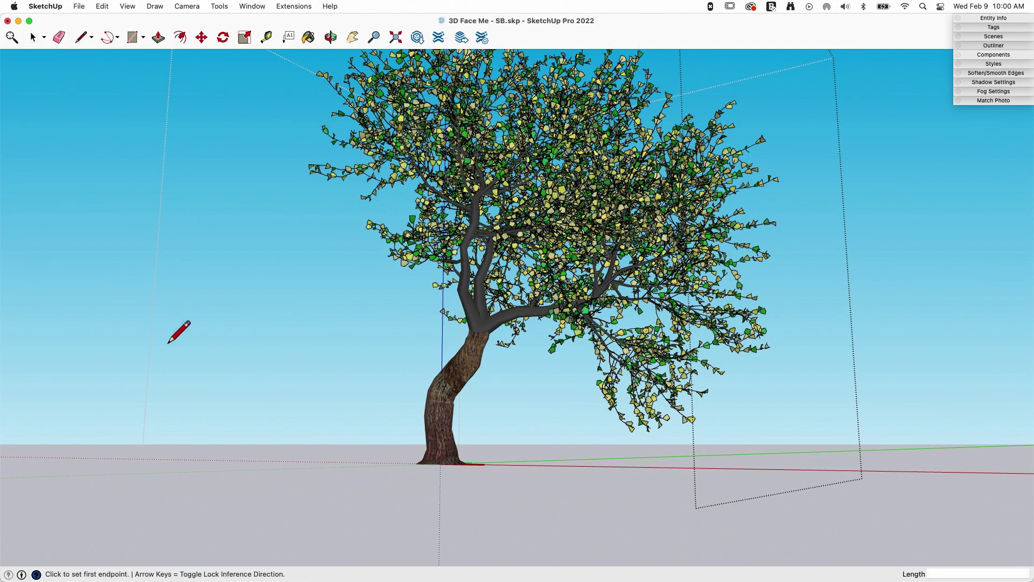
click(209, 555)
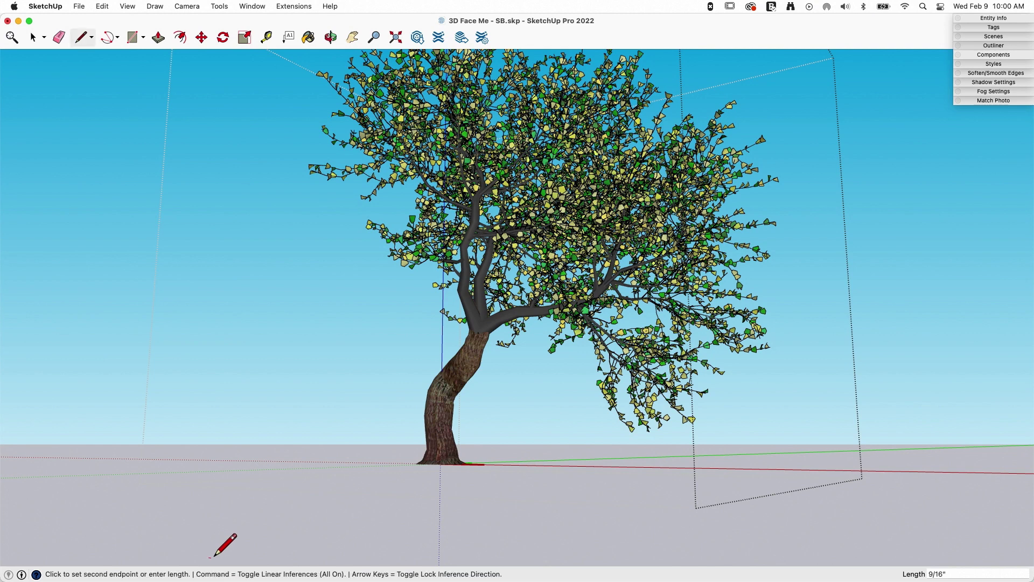
click(787, 556)
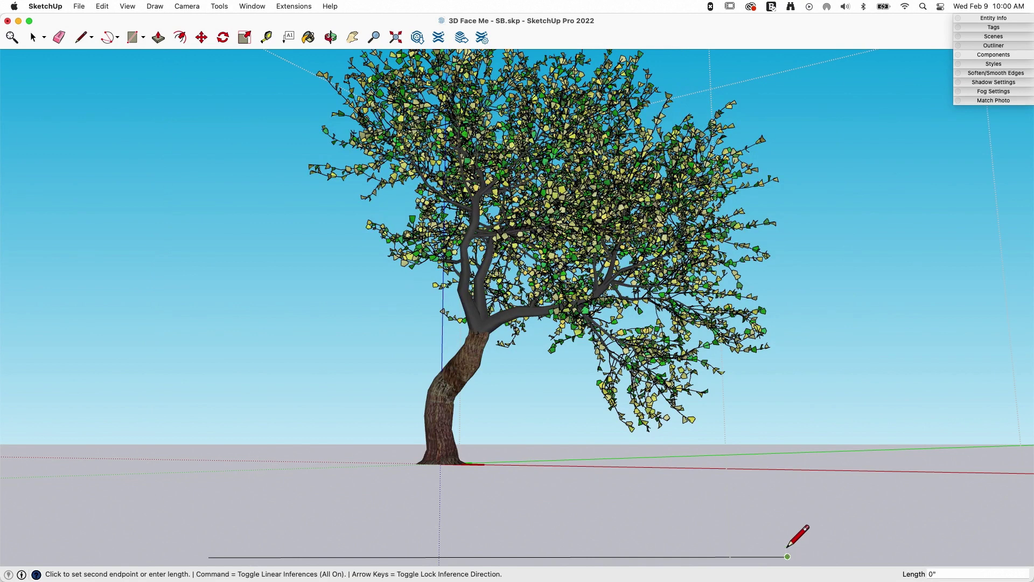
click(784, 498)
key(Escape)
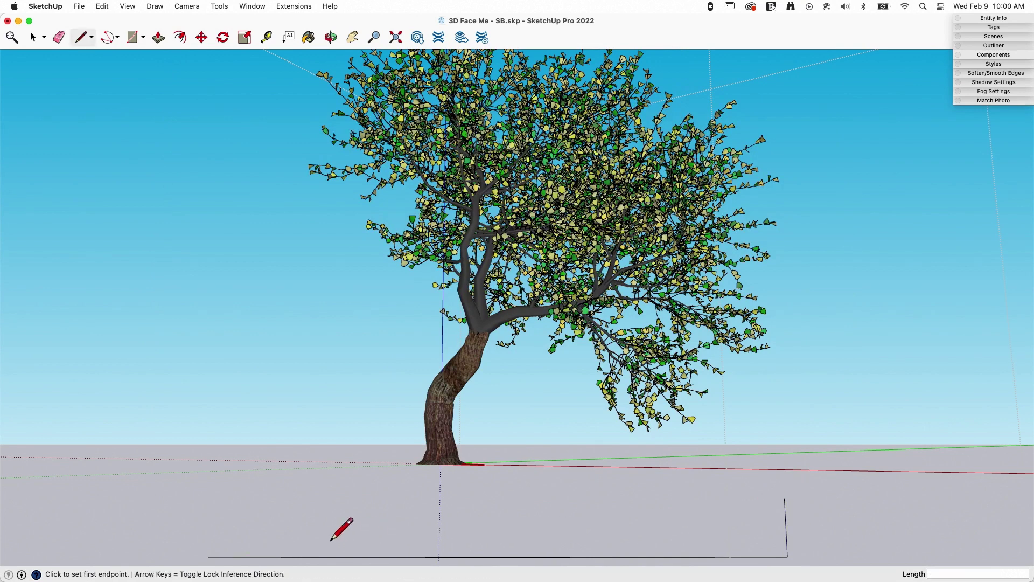
click(209, 557)
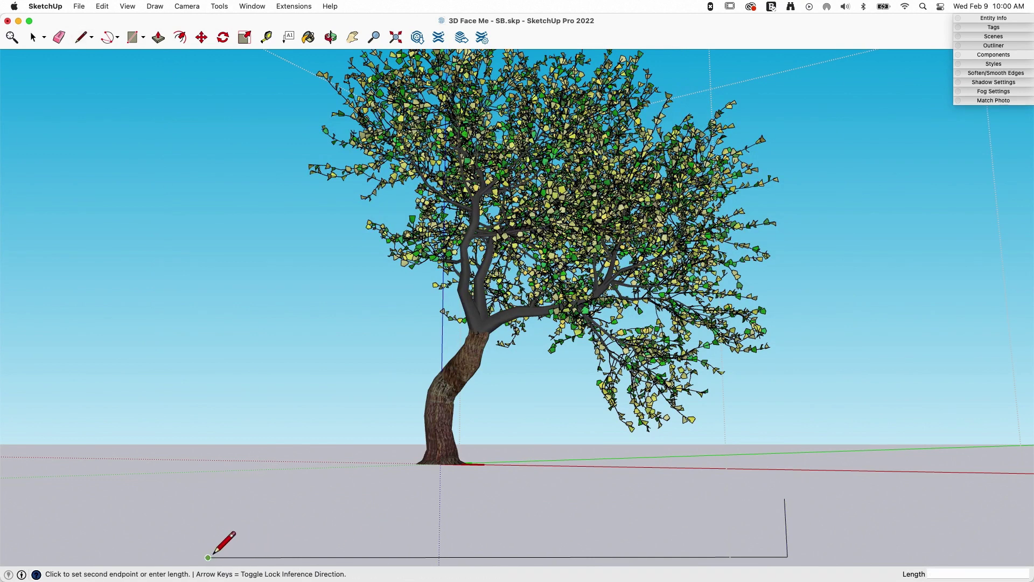
click(212, 498)
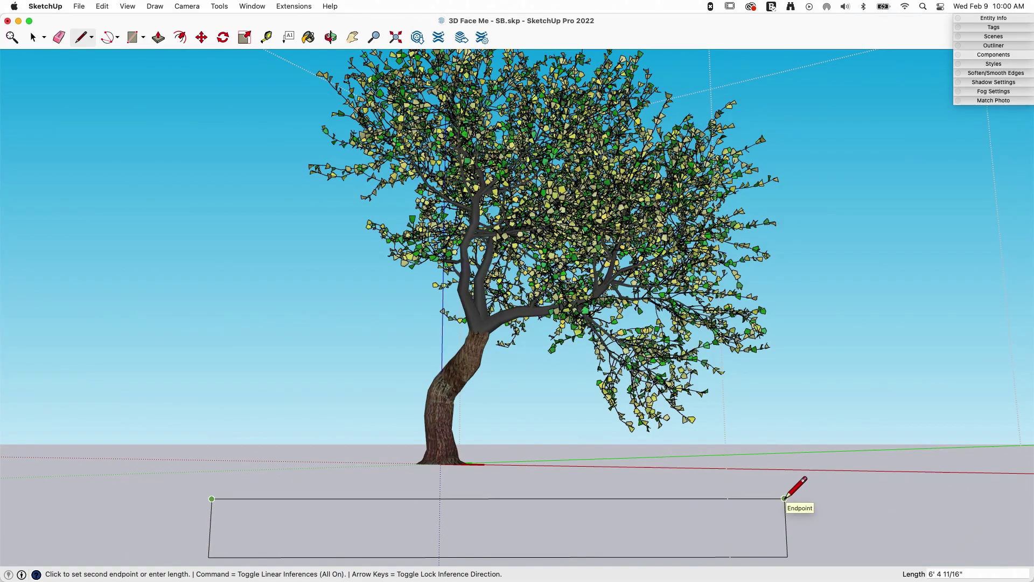
click(784, 499)
key(space)
- Select the rectangle's face with its edges and make it a group inside the tree component
middle_drag(493, 532, 417, 493)
scroll(437, 499, down, 3)
click(417, 493)
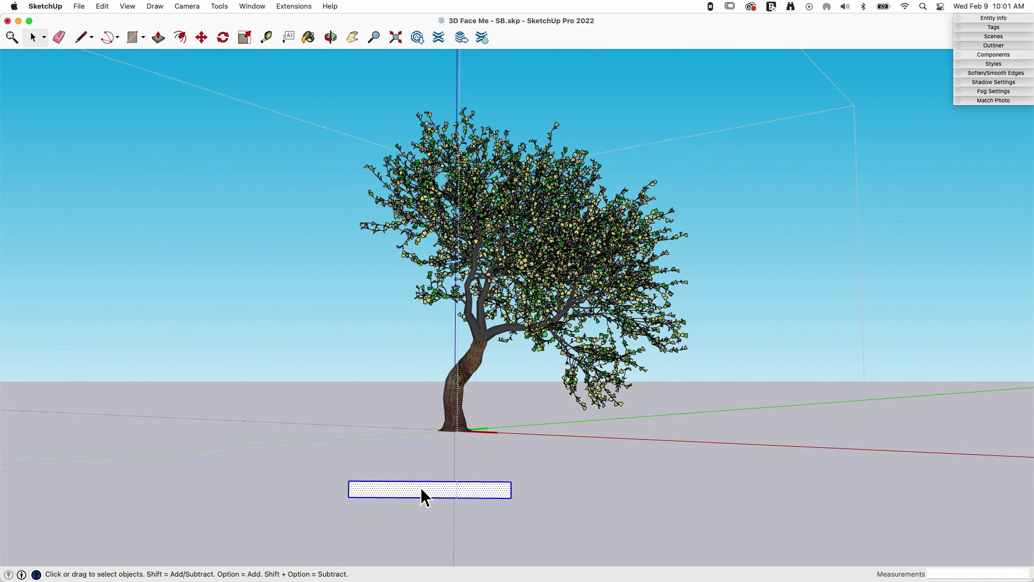
right_click(420, 495)
click(455, 458)
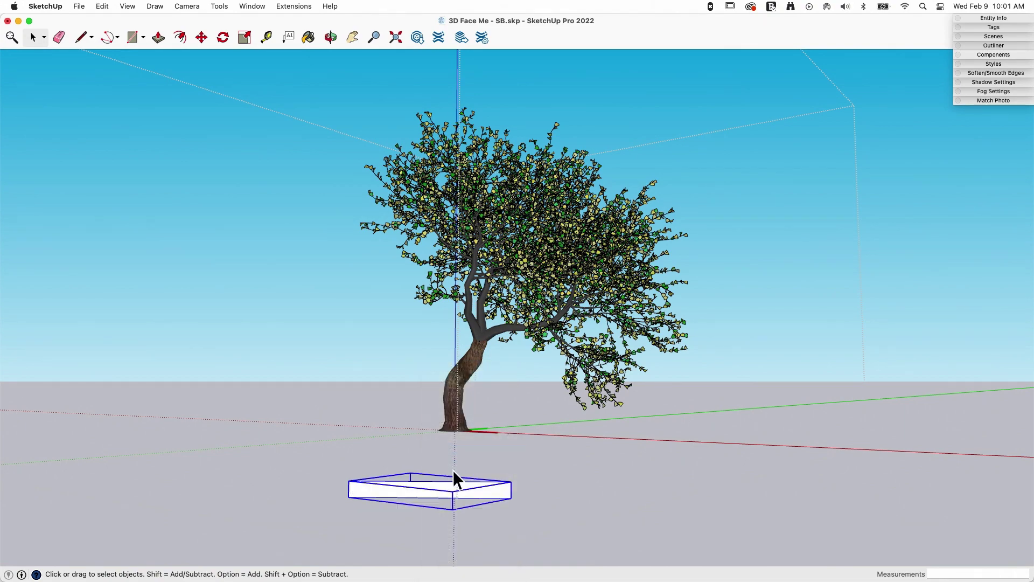
- Examine the new group beside the tree and the component's axis origin at the trunk's base, including from below
middle_drag(558, 409, 280, 419)
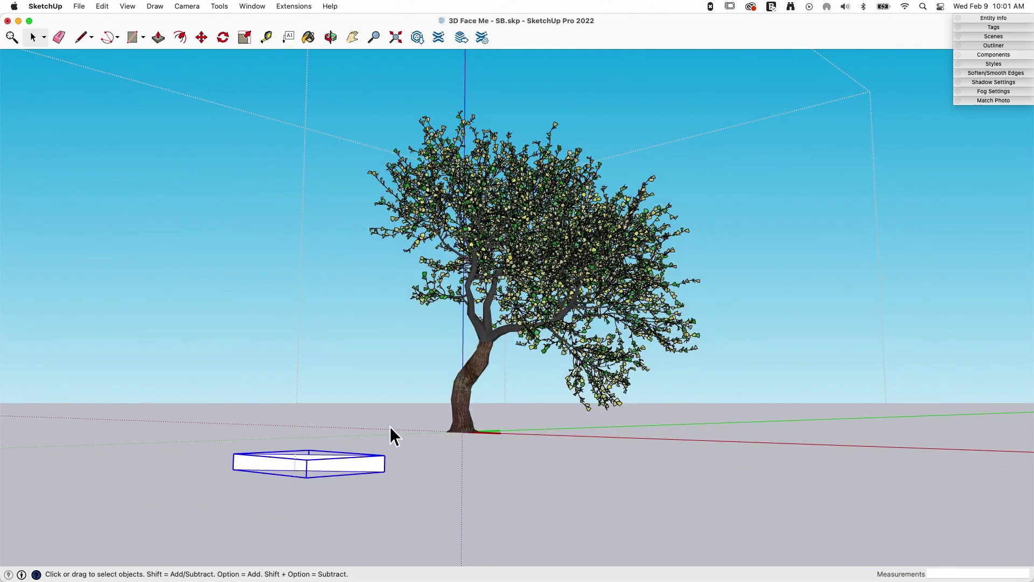
scroll(460, 420, up, 5)
middle_drag(473, 434, 486, 578)
scroll(464, 527, up, 5)
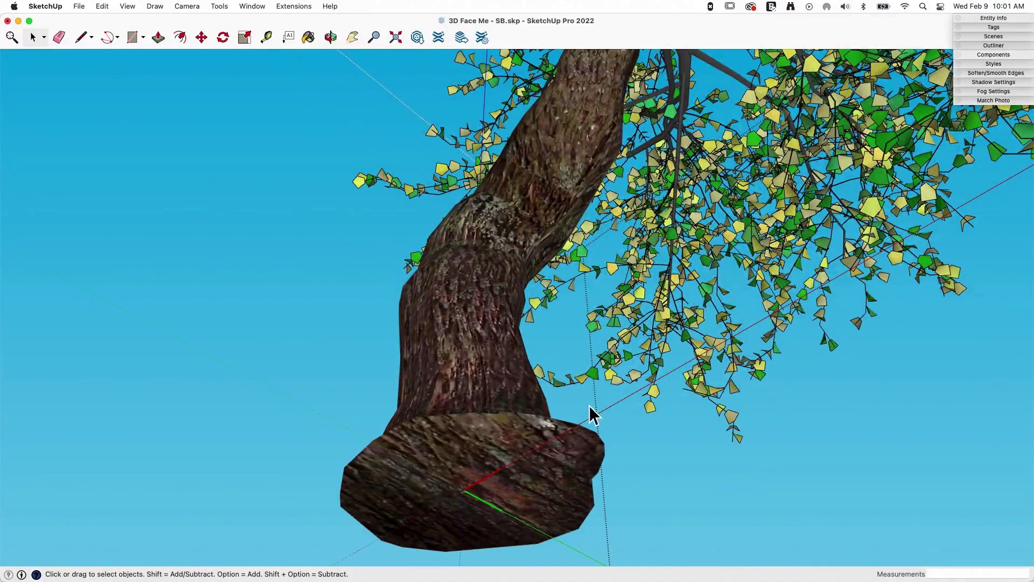
scroll(164, 386, down, 2)
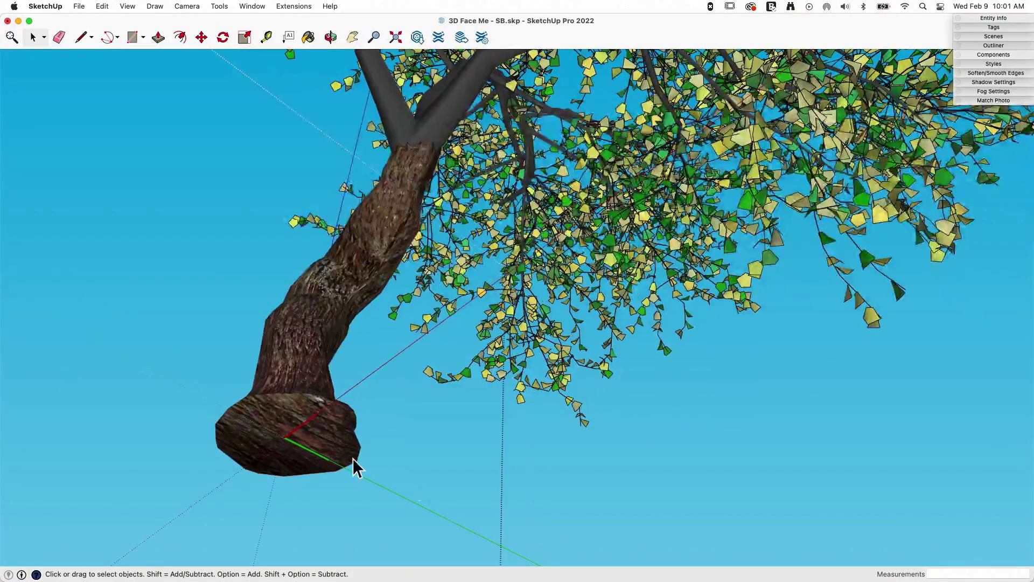
scroll(334, 398, down, 5)
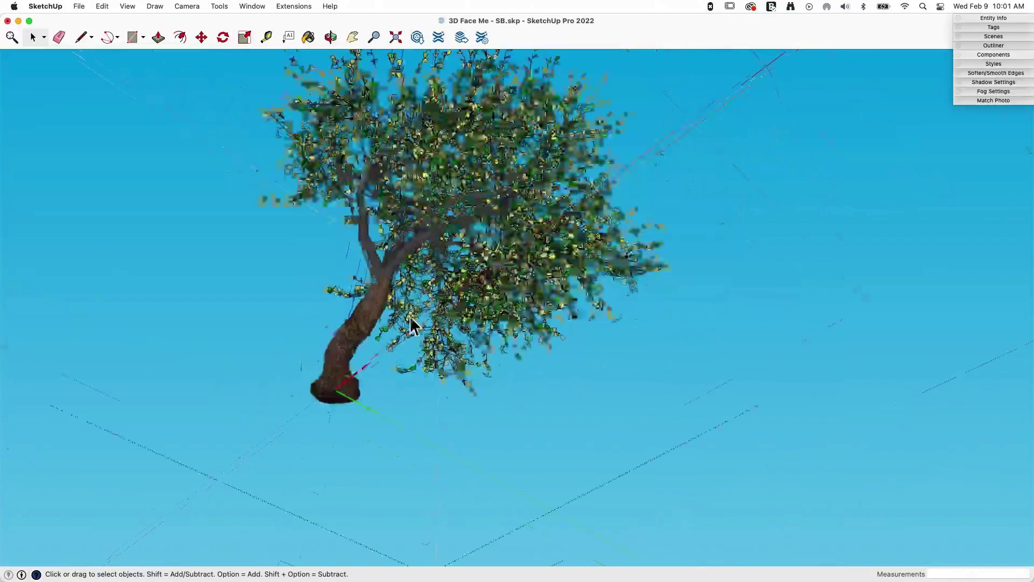
middle_drag(371, 323, 316, 388)
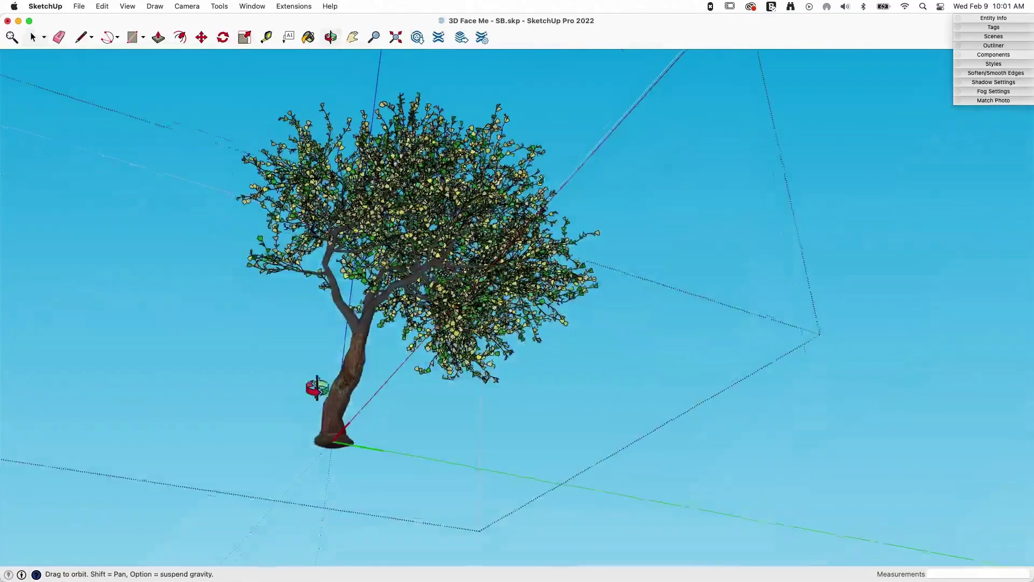
scroll(328, 443, up, 6)
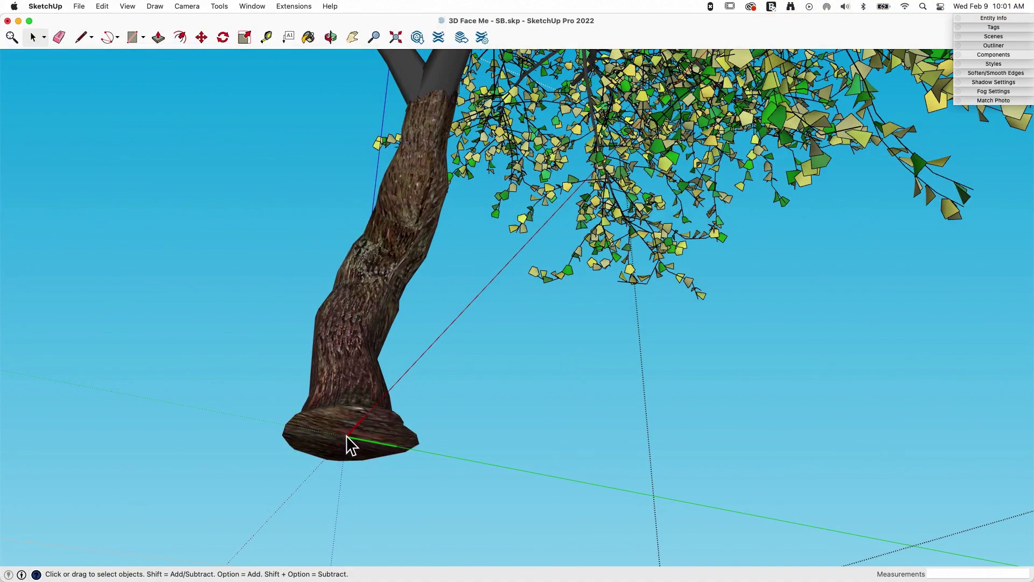
scroll(382, 429, down, 8)
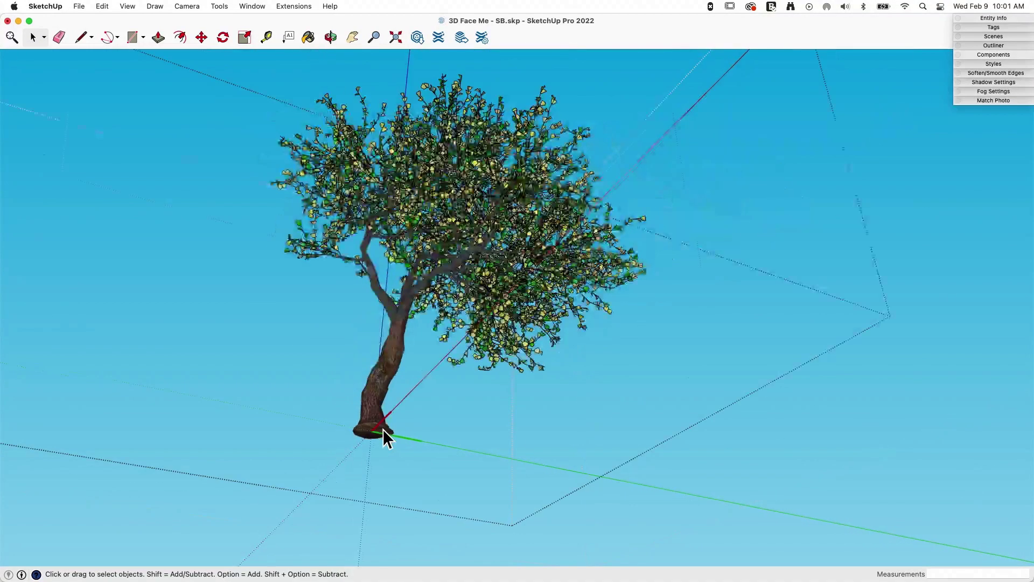
- Compare the model's axes with the tree component's own axes by leaving and reopening the component
middle_drag(383, 428, 301, 453)
scroll(332, 453, down, 3)
click(703, 315)
scroll(293, 429, down, 2)
middle_drag(200, 464, 138, 539)
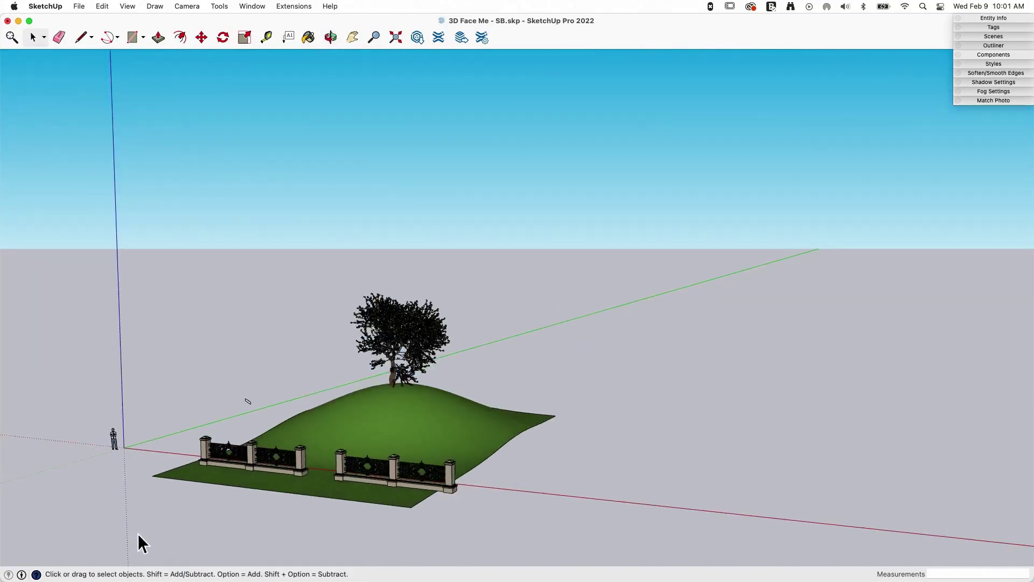
double_click(394, 371)
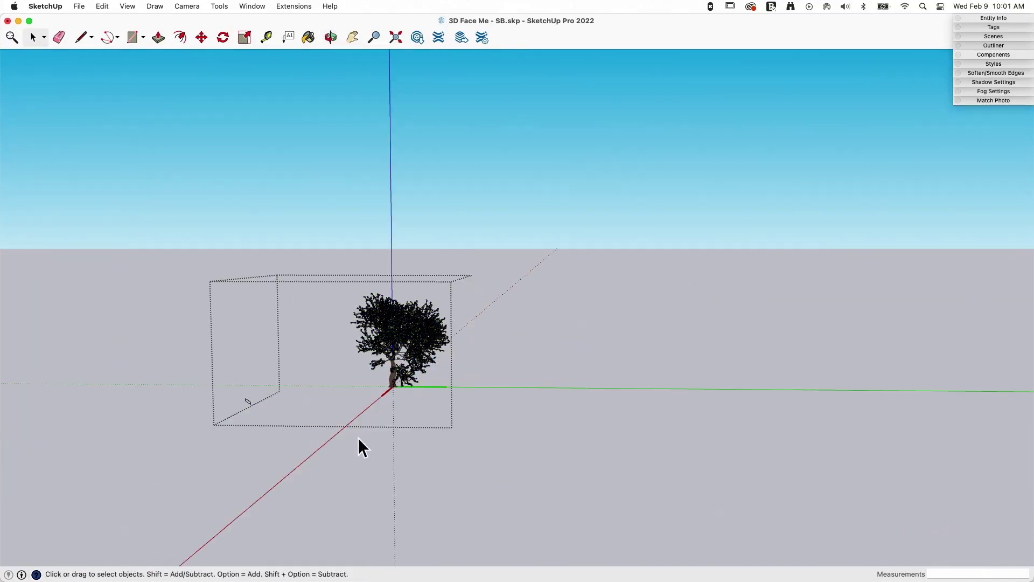
click(118, 457)
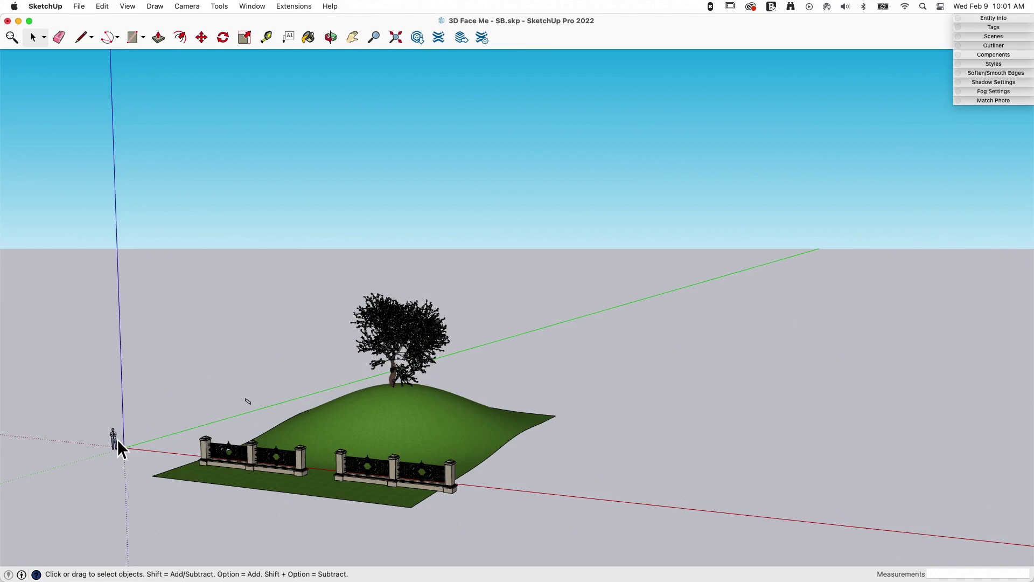
double_click(396, 372)
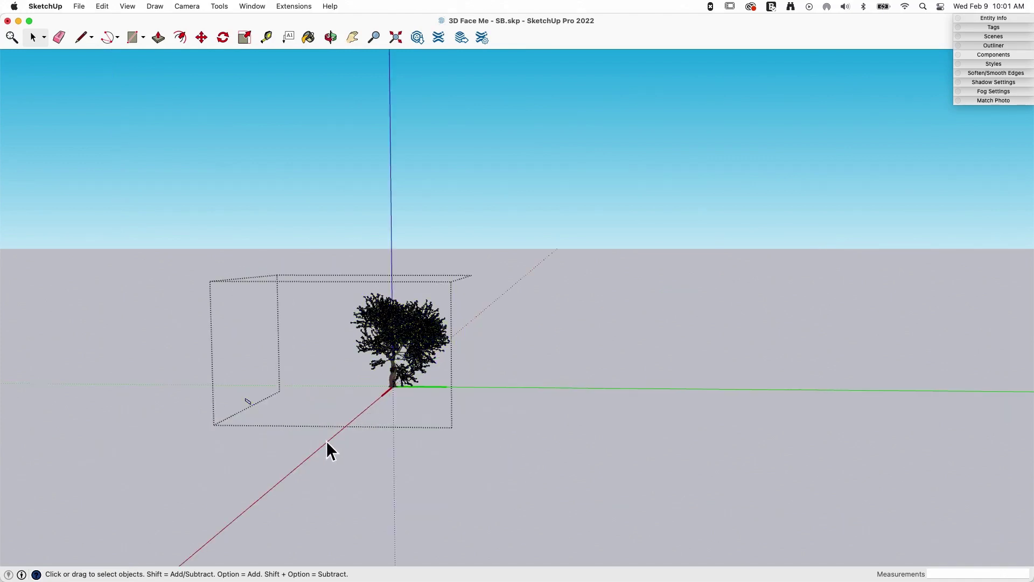
click(137, 428)
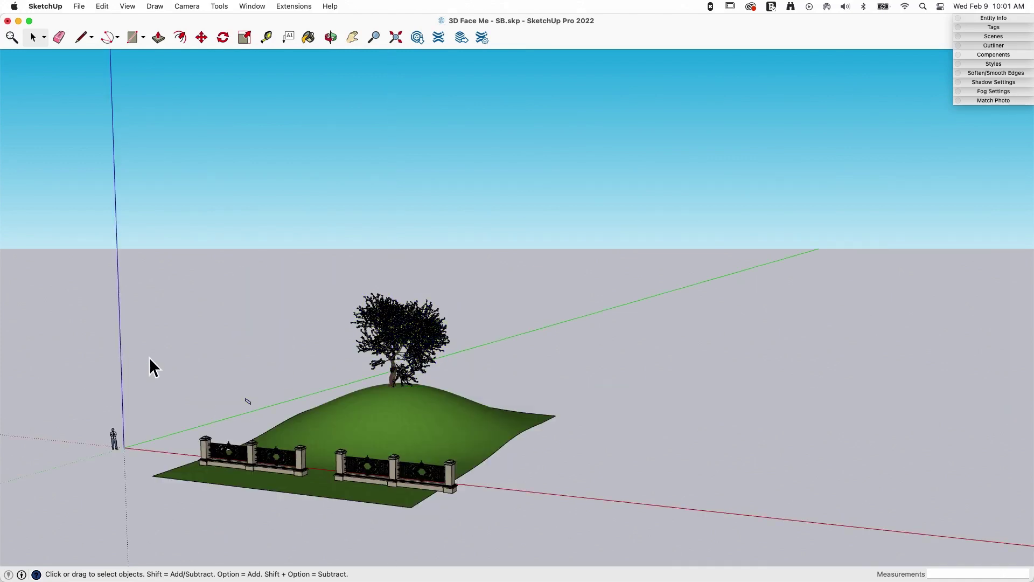
- Reopen the tree component for editing and get a near view of its trunk and the rectangle group
double_click(399, 371)
scroll(370, 402, up, 3)
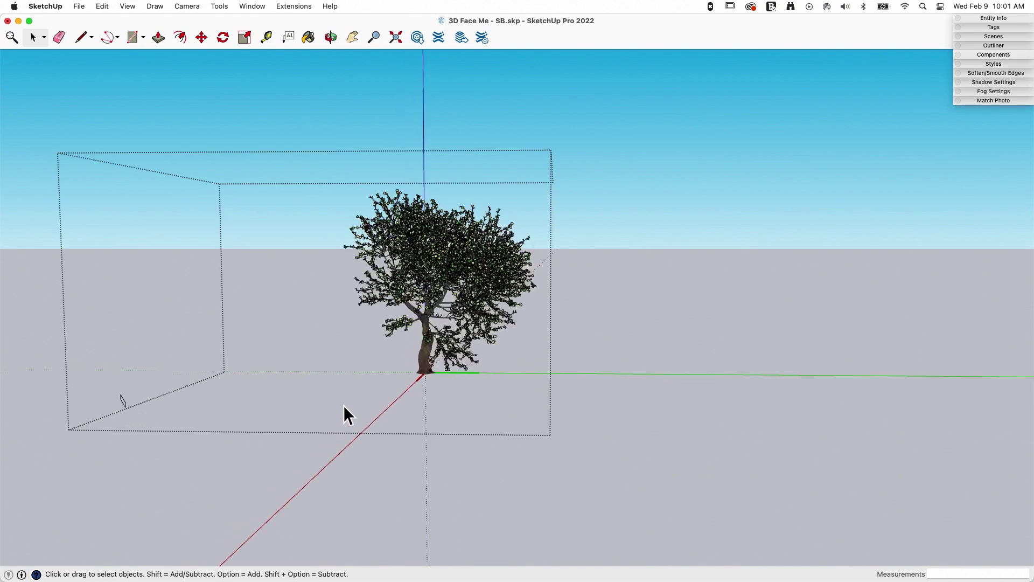
middle_drag(344, 415, 208, 496)
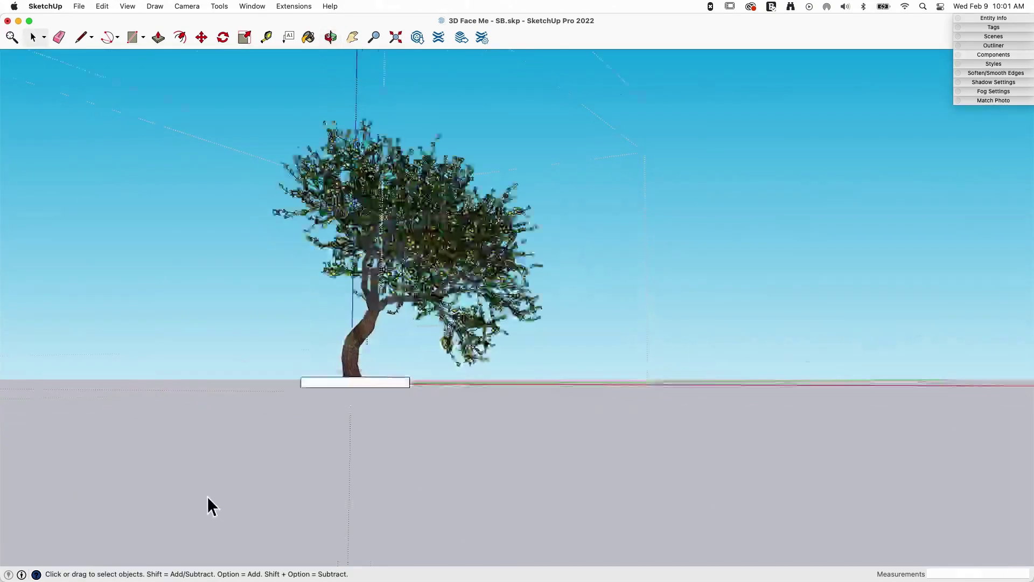
scroll(337, 344, up, 3)
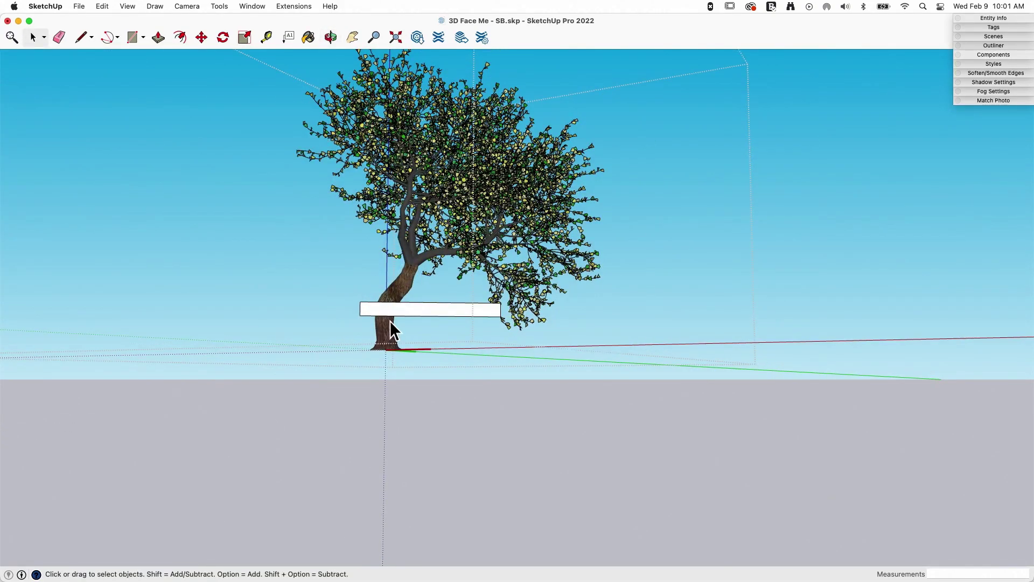
- Move the rectangle group by the midpoint of its lower long edge onto the component's origin at the trunk's base
click(407, 314)
scroll(420, 321, up, 5)
scroll(431, 310, down, 4)
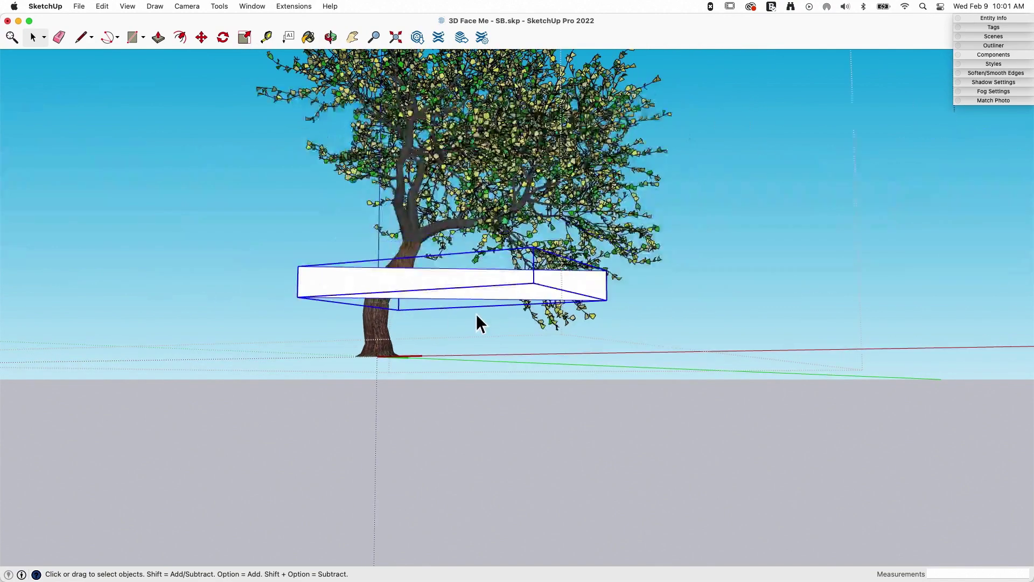
key(m)
click(454, 300)
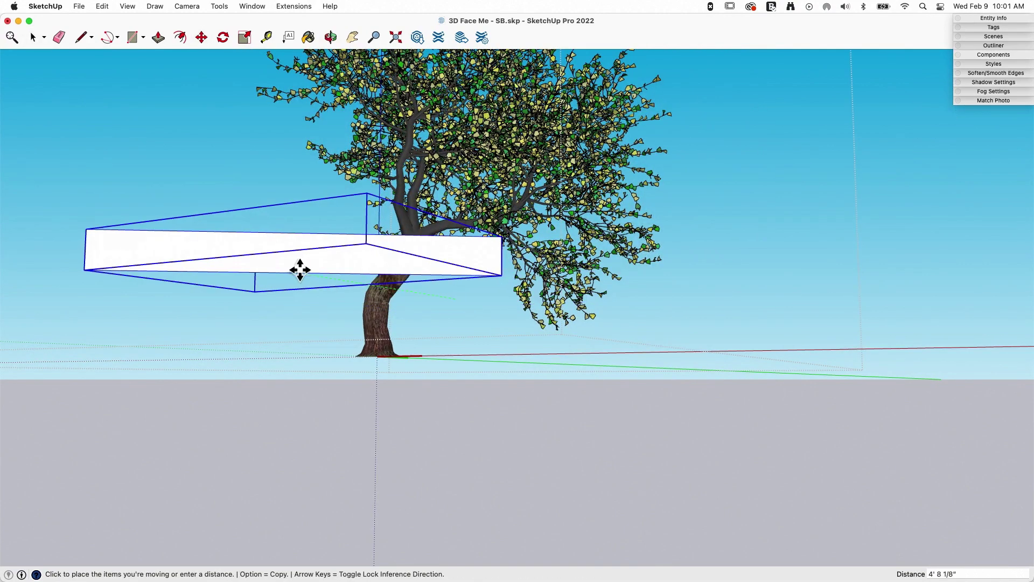
scroll(344, 286, down, 3)
mouse_move(372, 350)
middle_down()
mouse_move(365, 323)
mouse_move(388, 353)
middle_up()
click(377, 397)
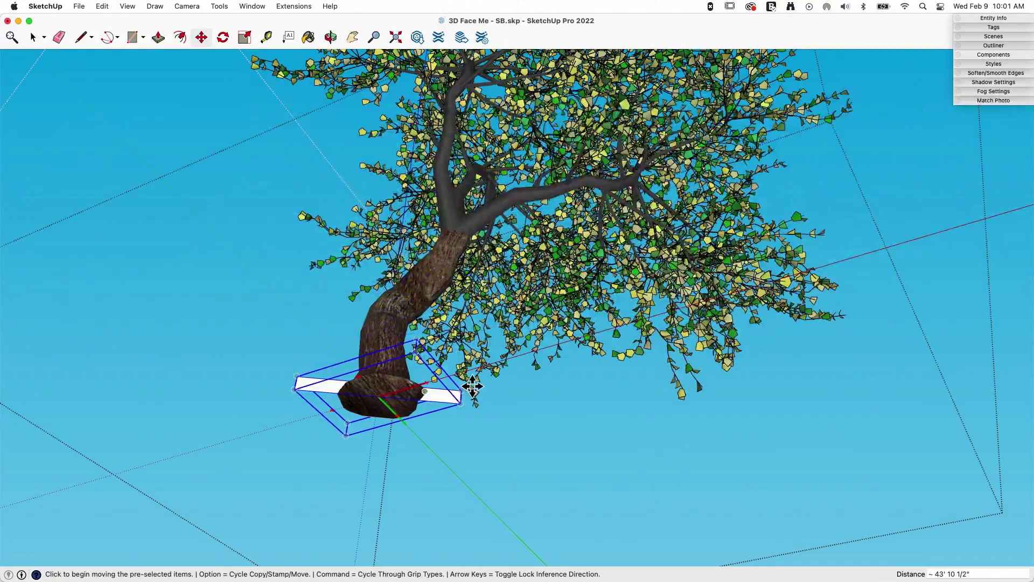
middle_drag(472, 386, 404, 509)
scroll(401, 513, up, 2)
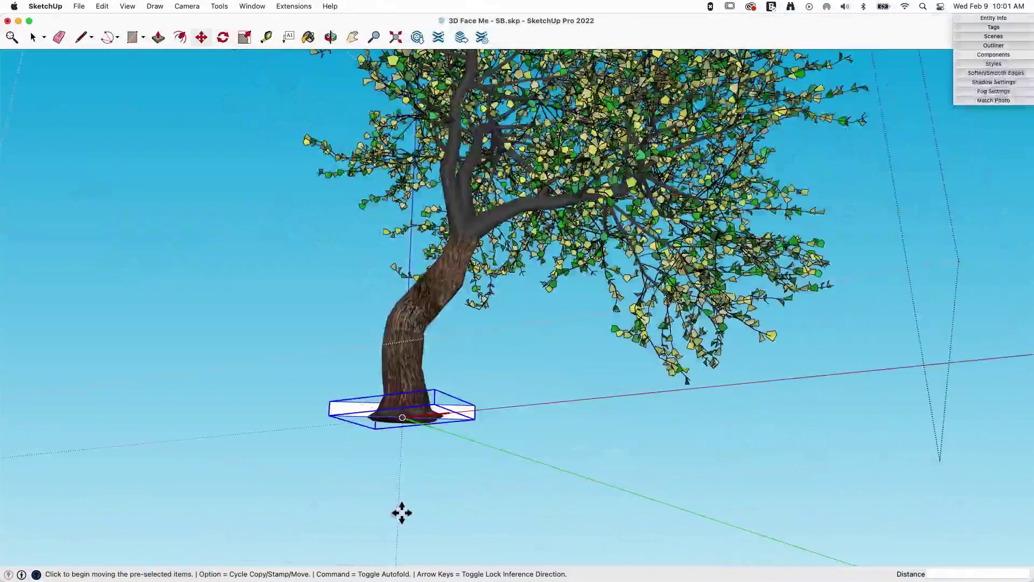
- Reposition the axes inside the tree component with the origin at the trunk's base and the red axis along the rectangle's lower edge
click(225, 7)
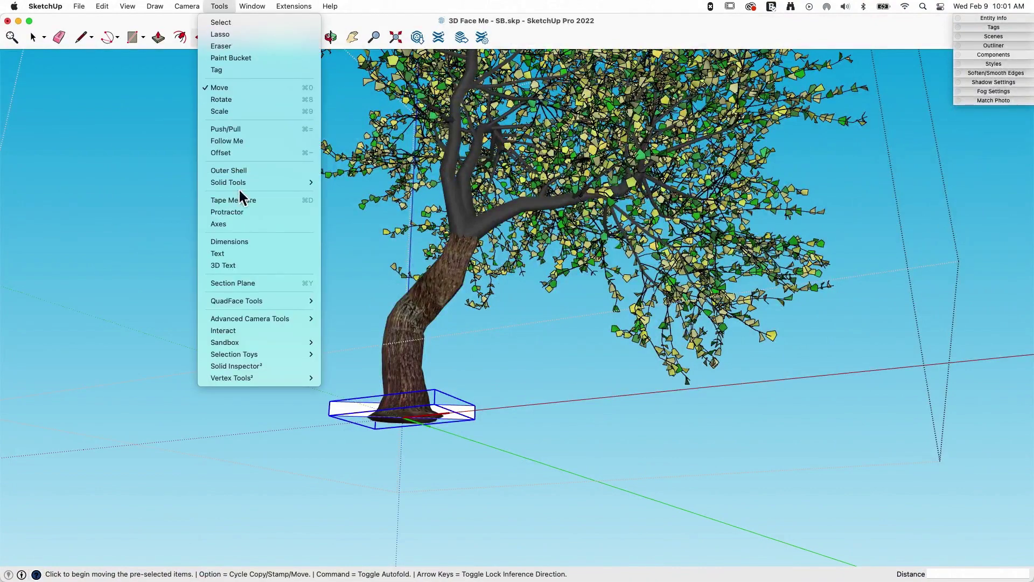
click(238, 224)
scroll(463, 495, up, 3)
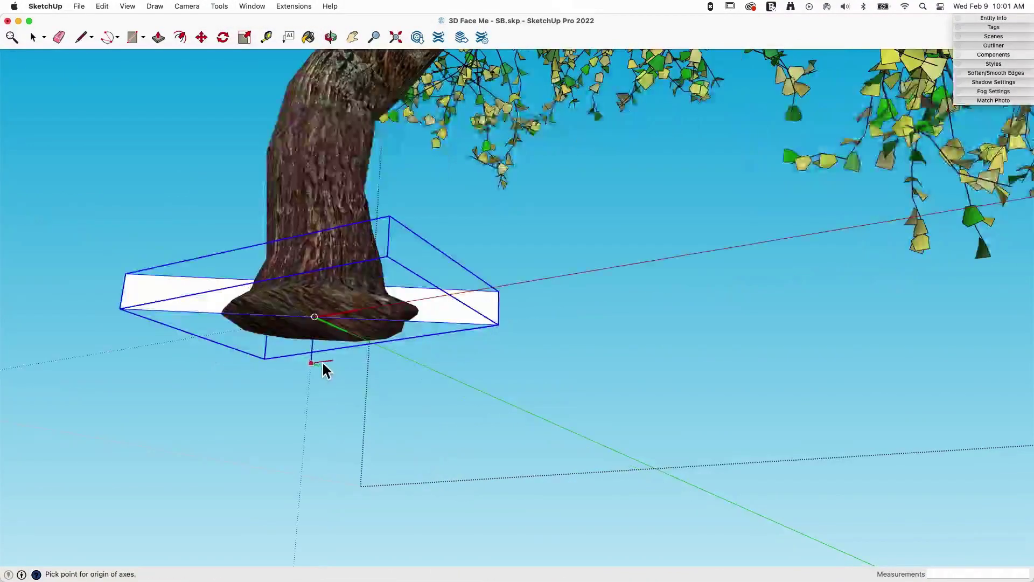
scroll(318, 350, up, 3)
scroll(311, 326, down, 1)
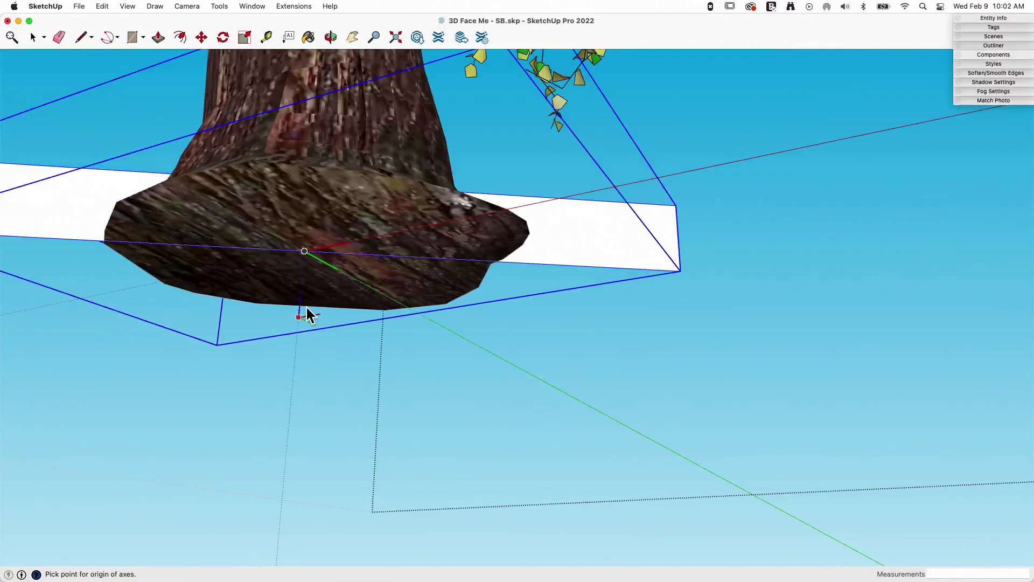
click(305, 251)
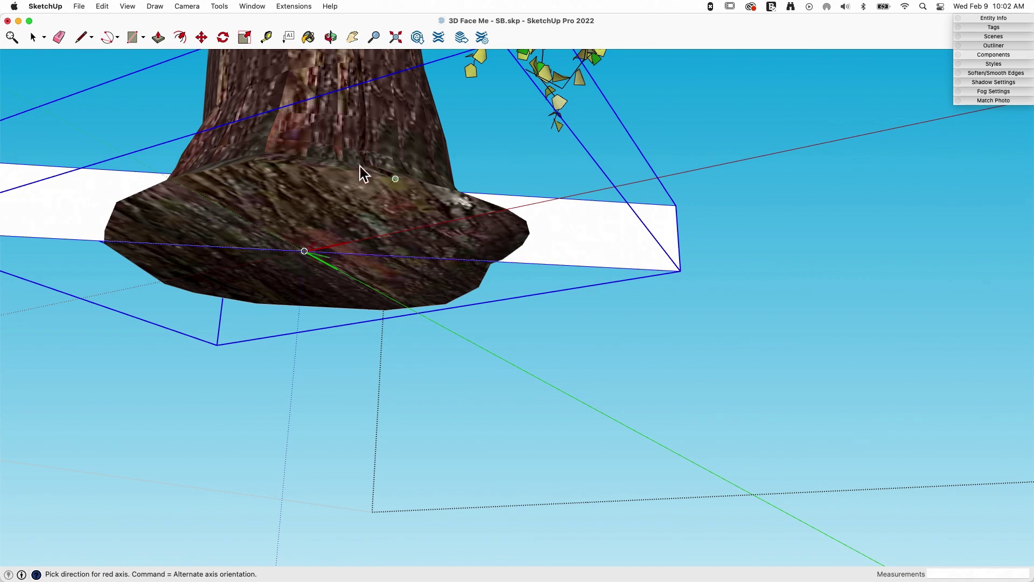
click(626, 266)
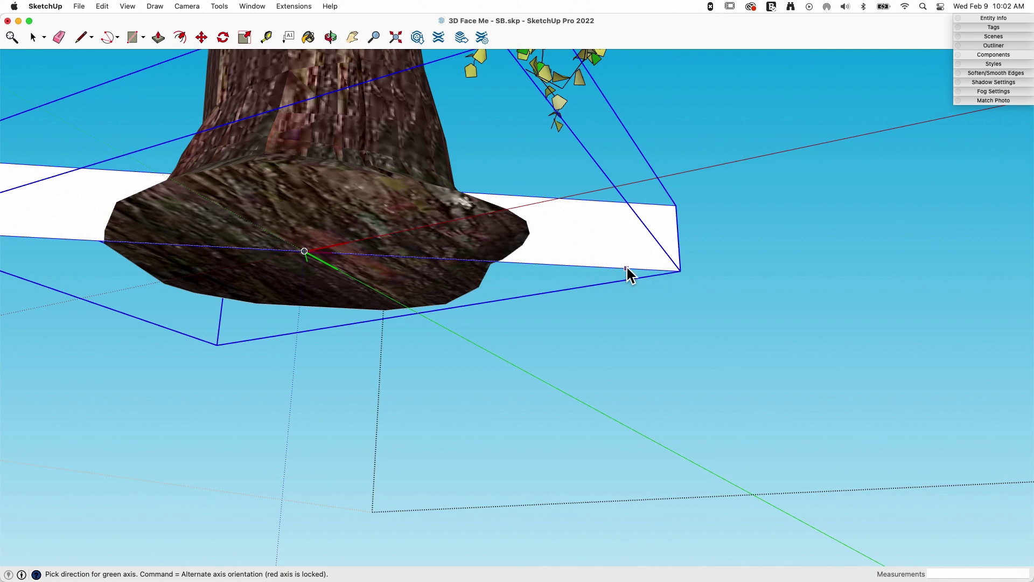
click(627, 268)
scroll(341, 374, down, 5)
middle_drag(421, 345, 393, 289)
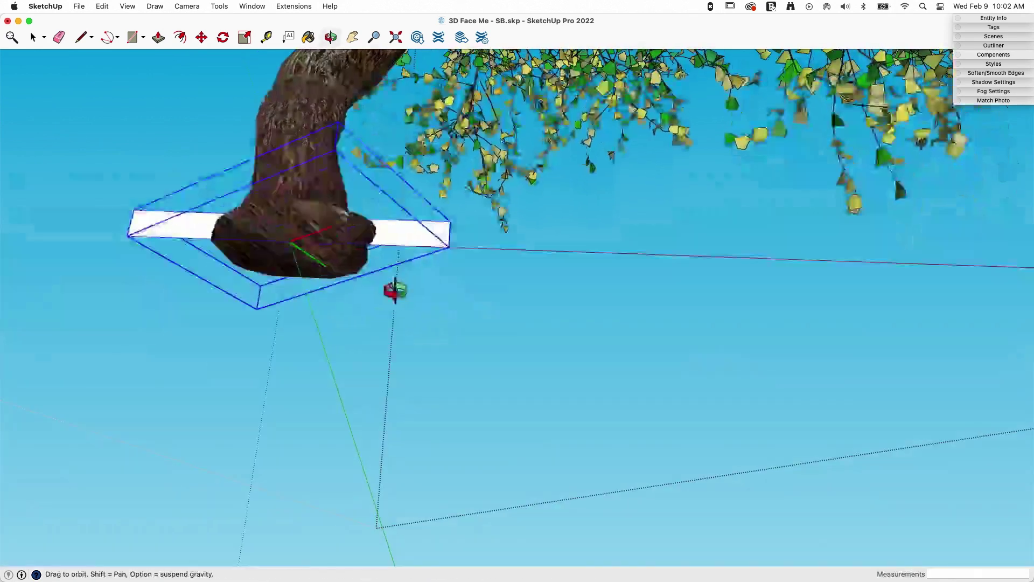
- Leave the tree component and accept updating its component axes to match the modified sketch axes
click(201, 37)
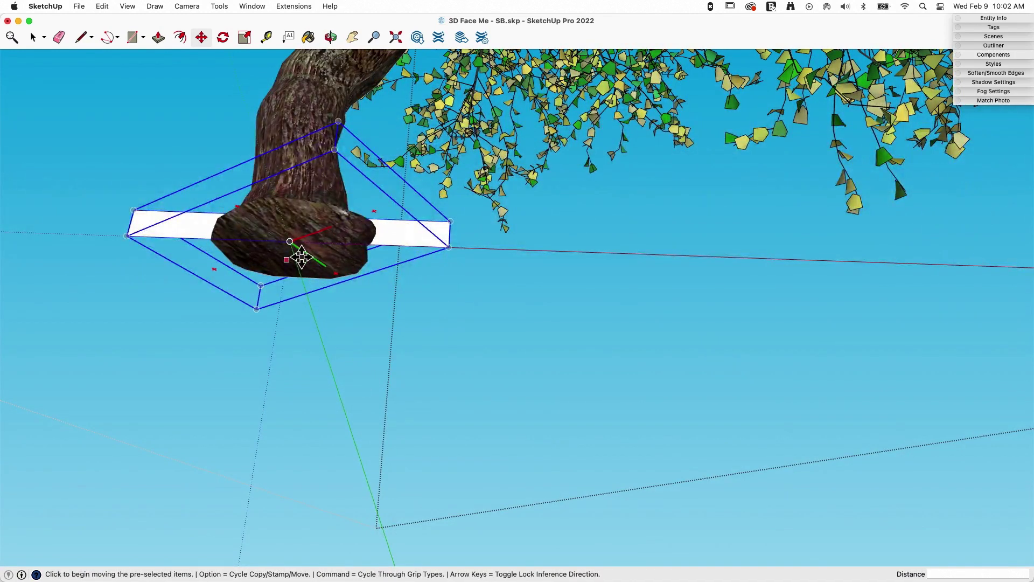
scroll(455, 379, down, 3)
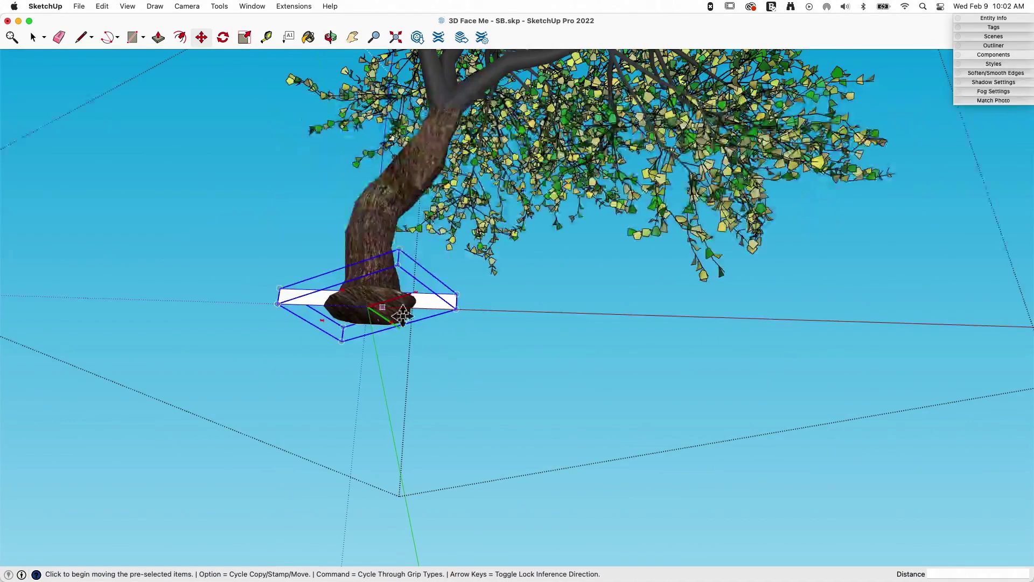
scroll(369, 301, down, 2)
key(space)
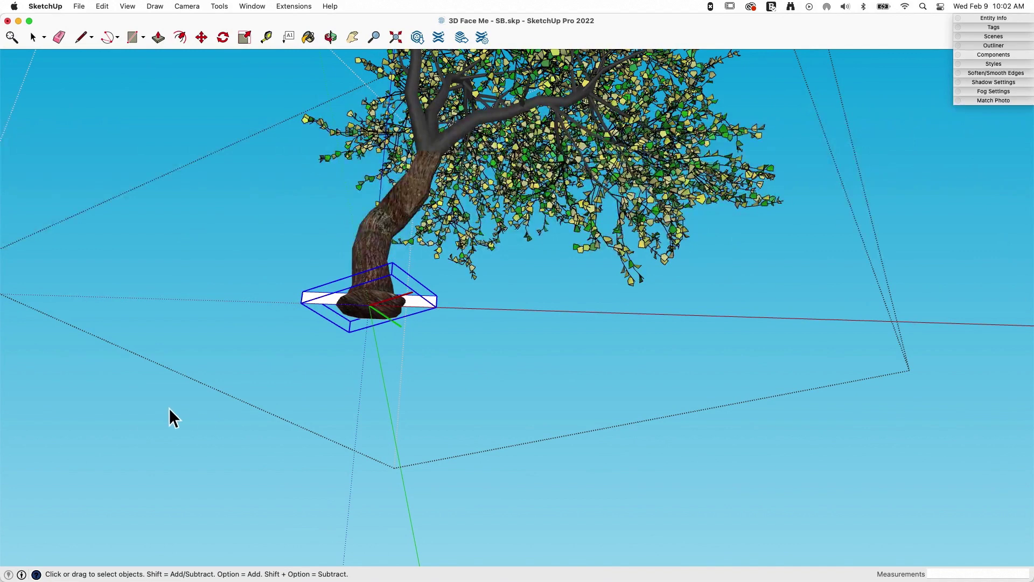
click(169, 409)
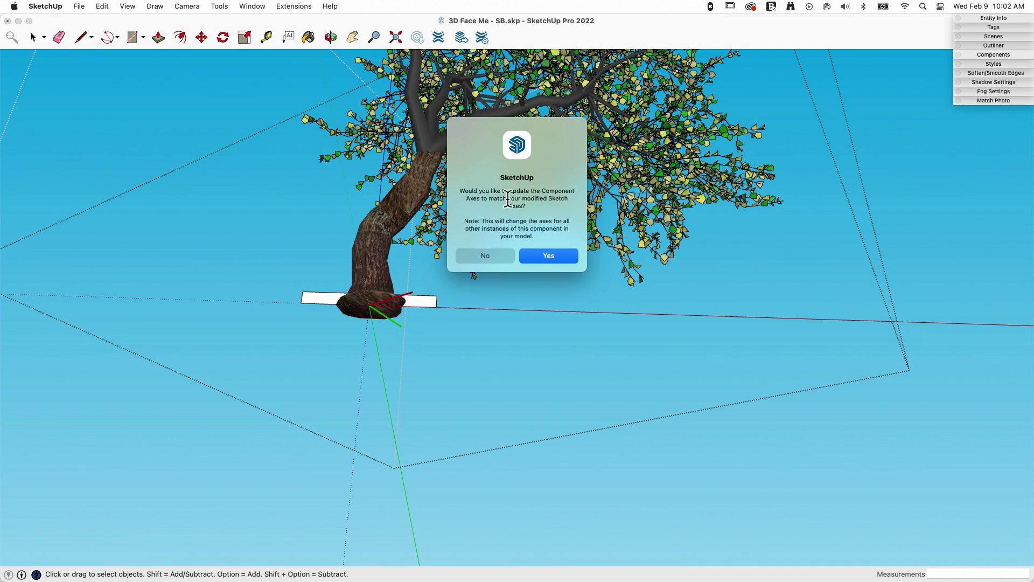
click(545, 255)
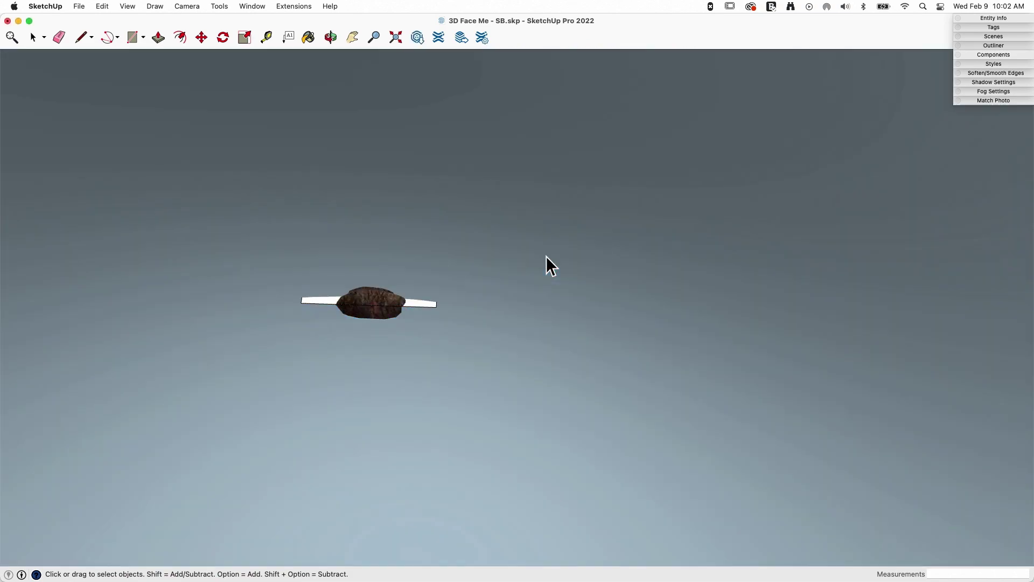
- Reopen the tree component and examine its realigned axes against the rectangle at the trunk's base
middle_drag(470, 264, 488, 407)
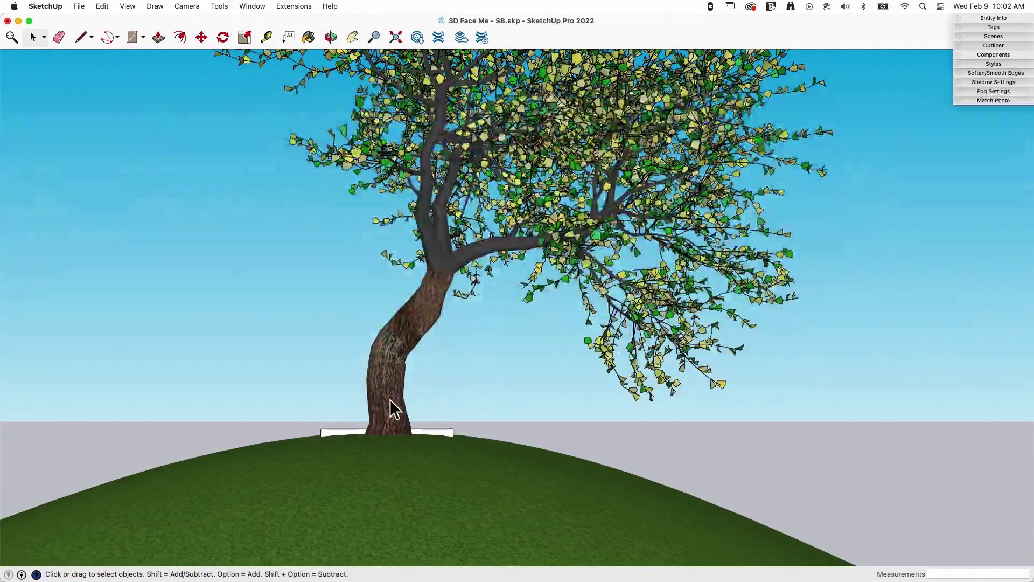
middle_drag(389, 399, 376, 350)
scroll(374, 503, down, 5)
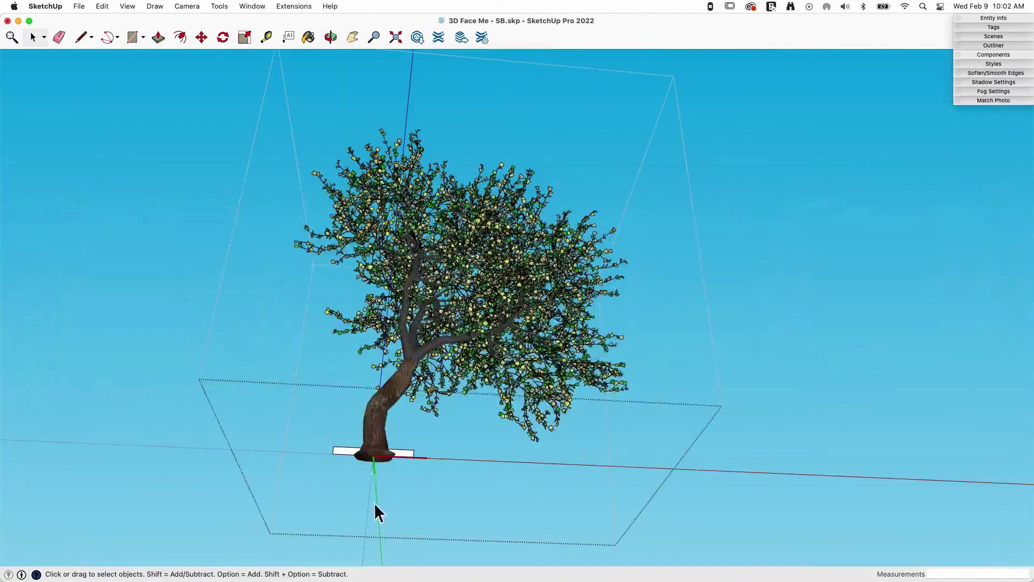
scroll(380, 464, up, 5)
scroll(374, 453, up, 5)
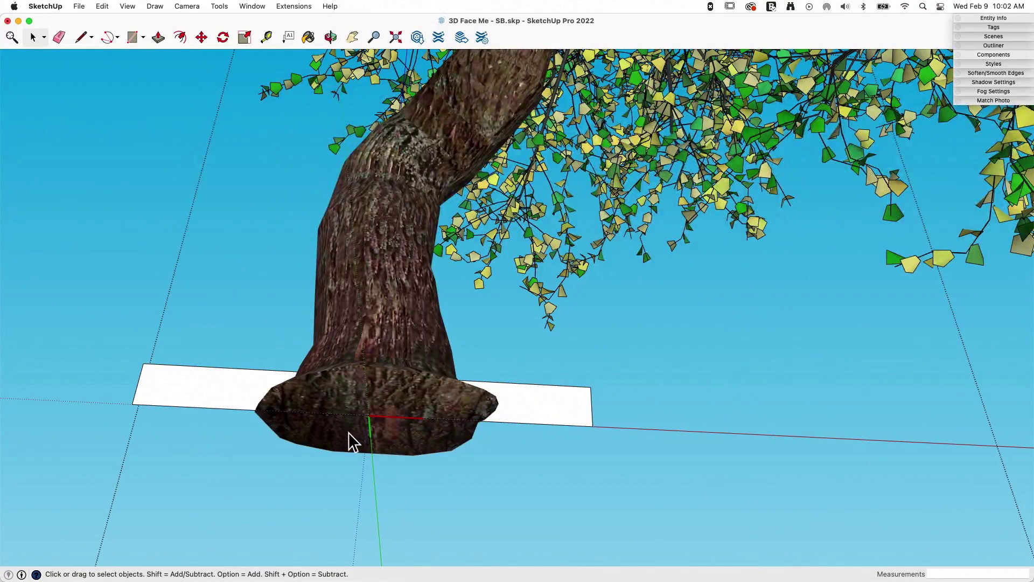
scroll(349, 434, down, 3)
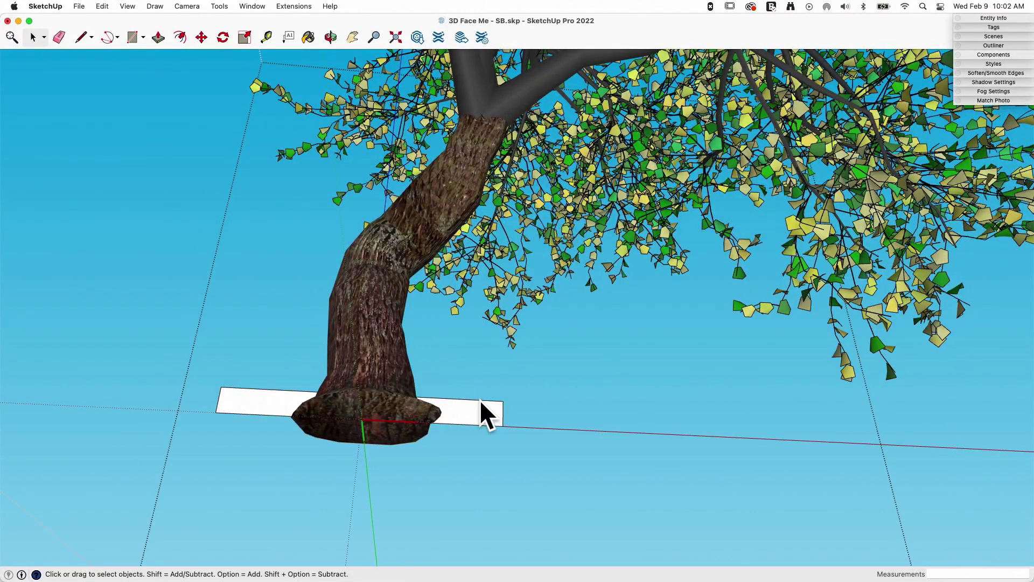
- Open the rectangle group and align the view to its face, including the whole tree
click(456, 420)
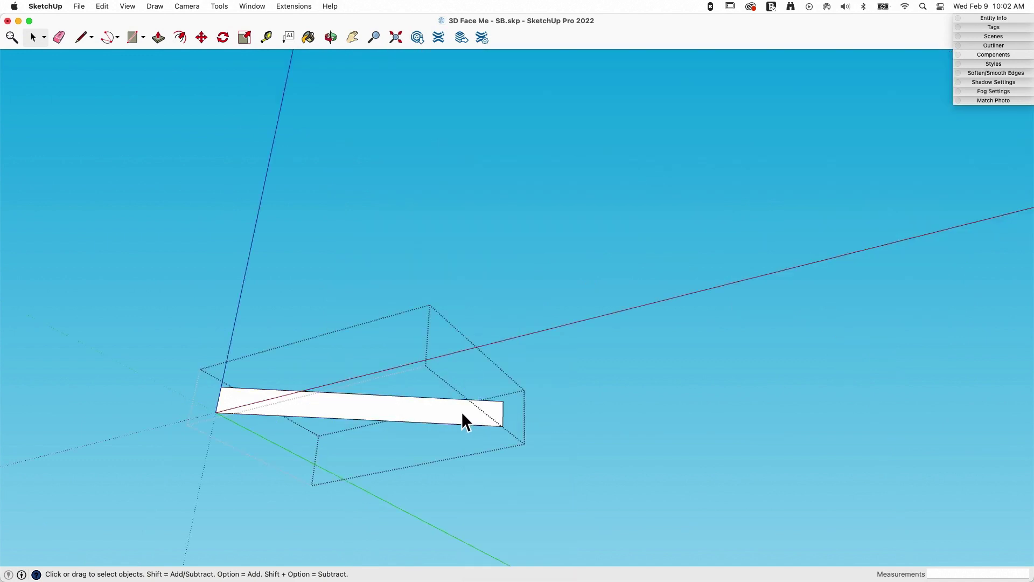
right_click(462, 422)
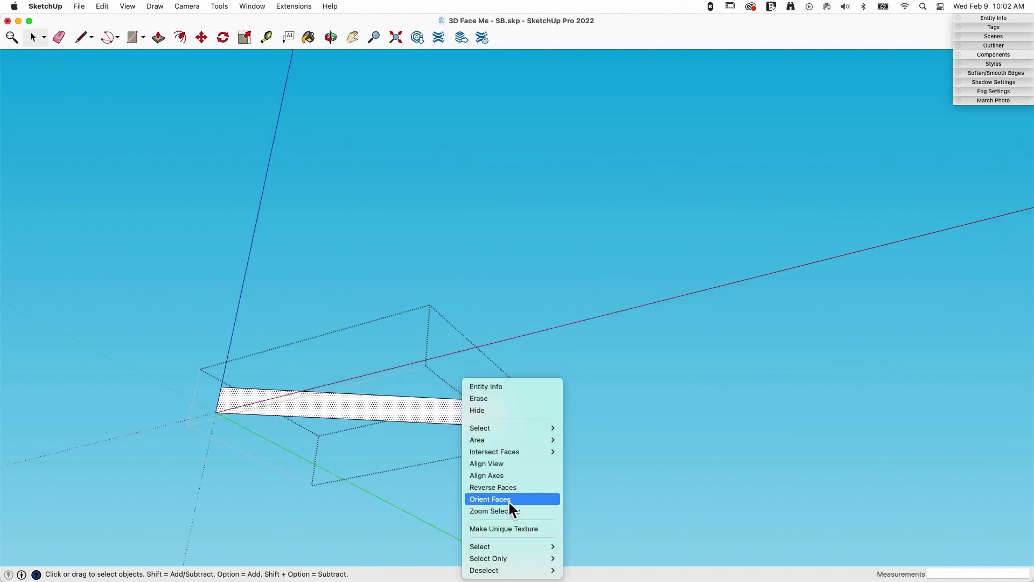
click(509, 462)
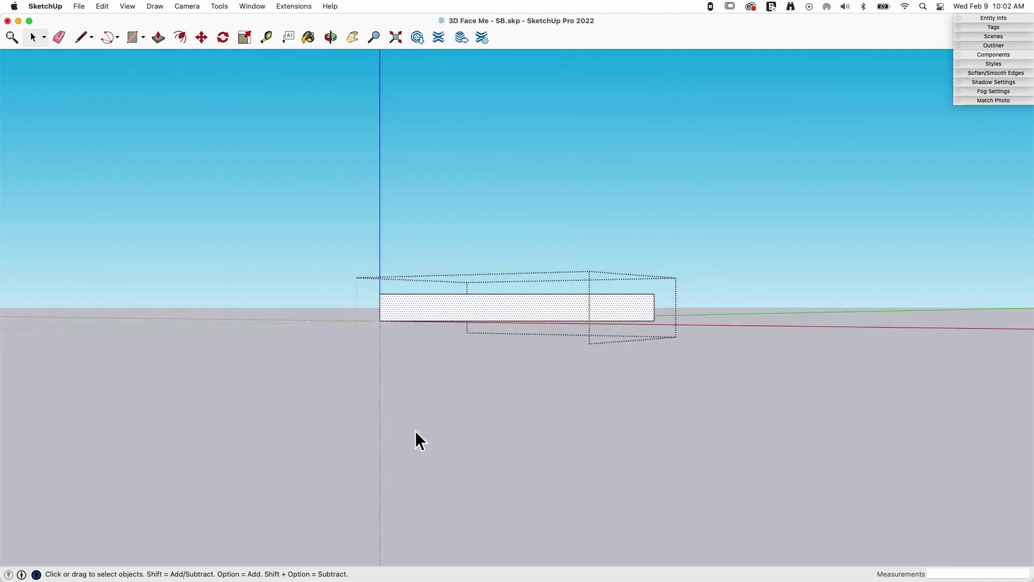
scroll(392, 435, down, 6)
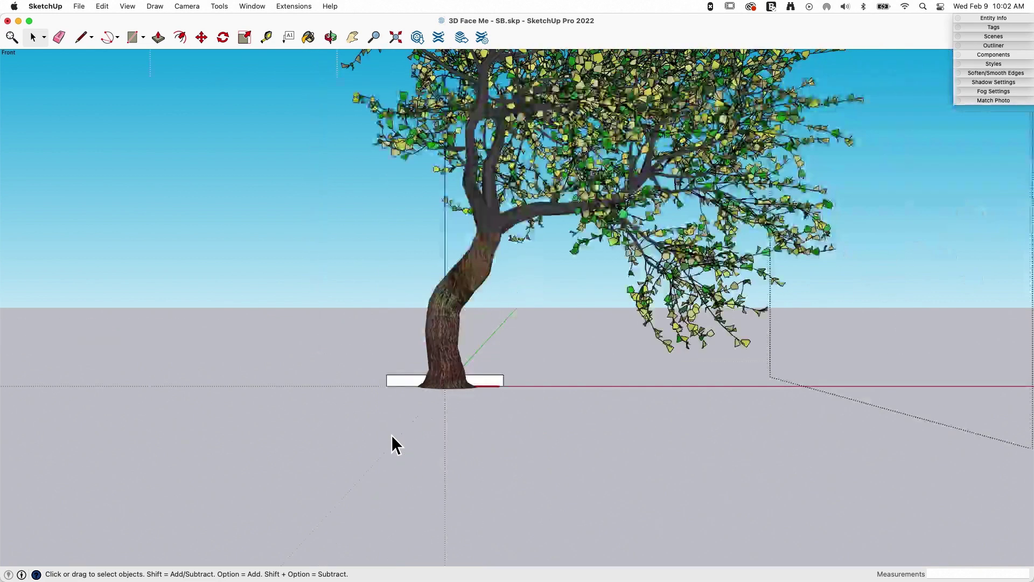
- Delete the rectangle group from the trunk's base and leave the tree component
click(480, 387)
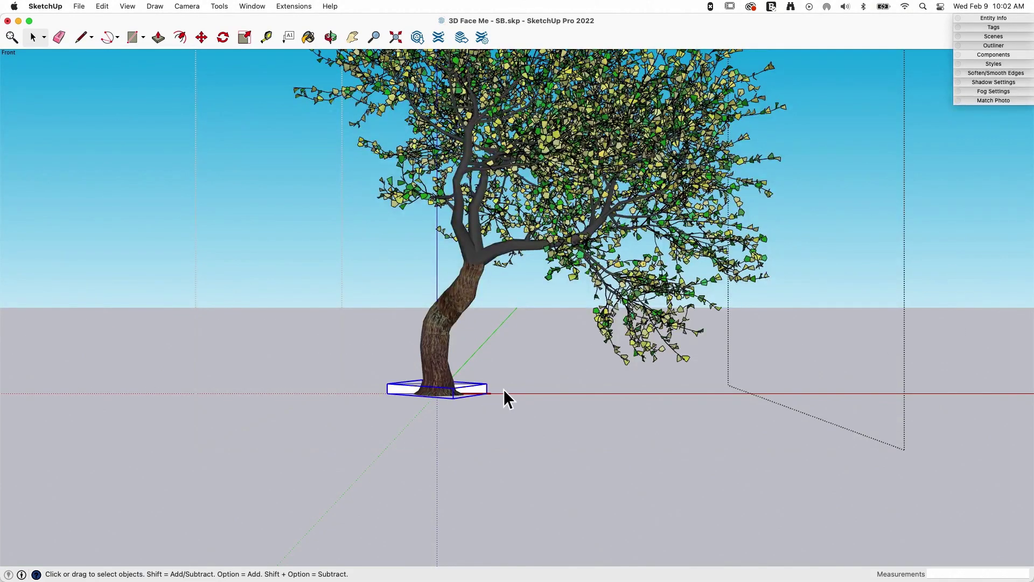
key(Delete)
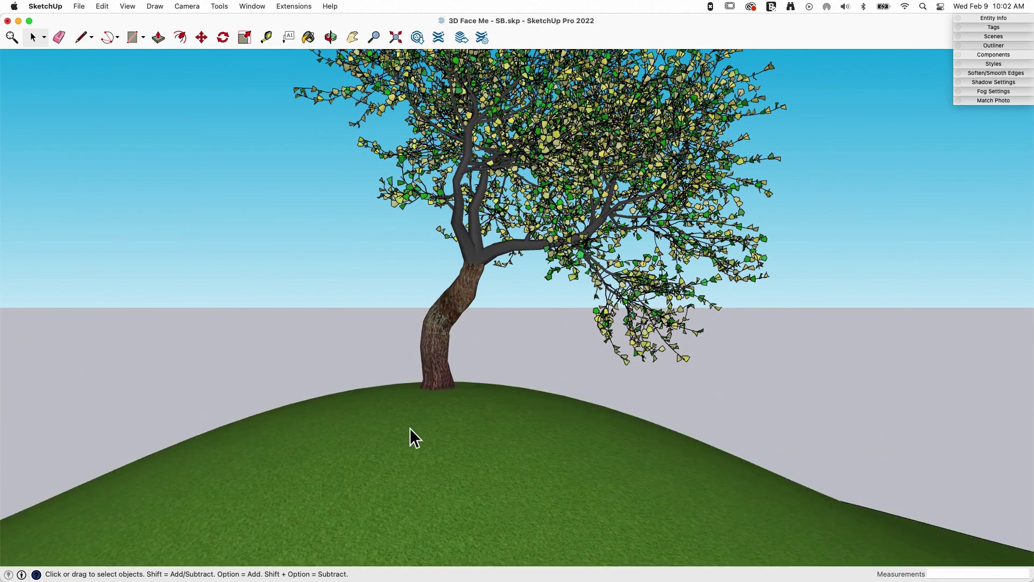
middle_drag(409, 427, 600, 441)
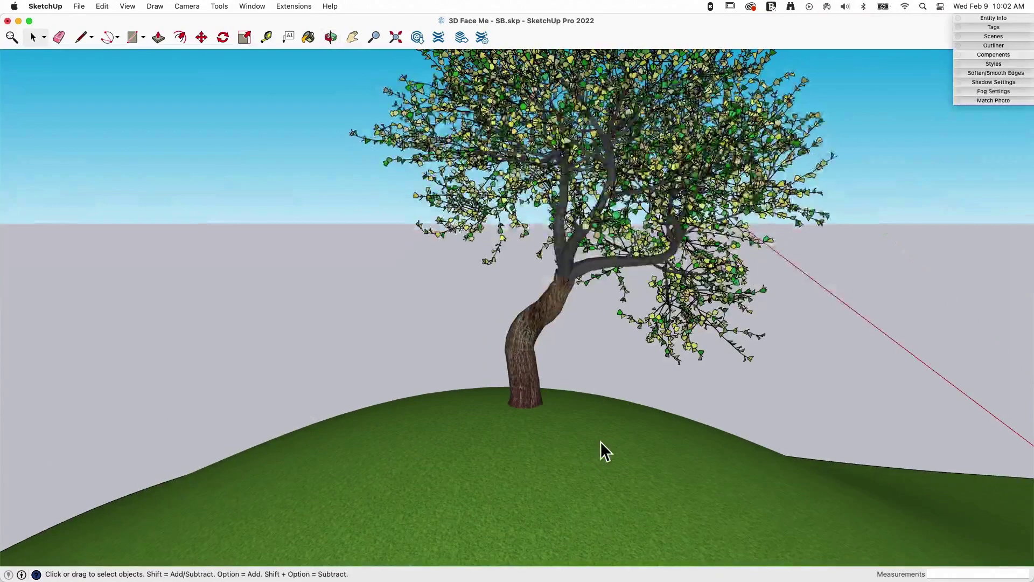
- Set the in-model "some tree" component to always face the camera and check it through the gate between the fence pillars
click(993, 54)
click(900, 111)
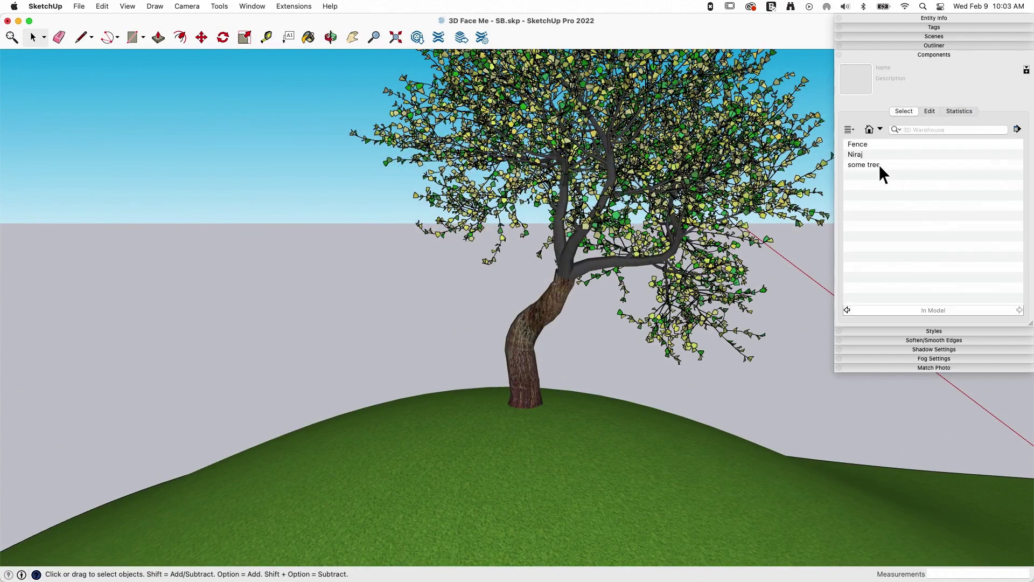
click(875, 165)
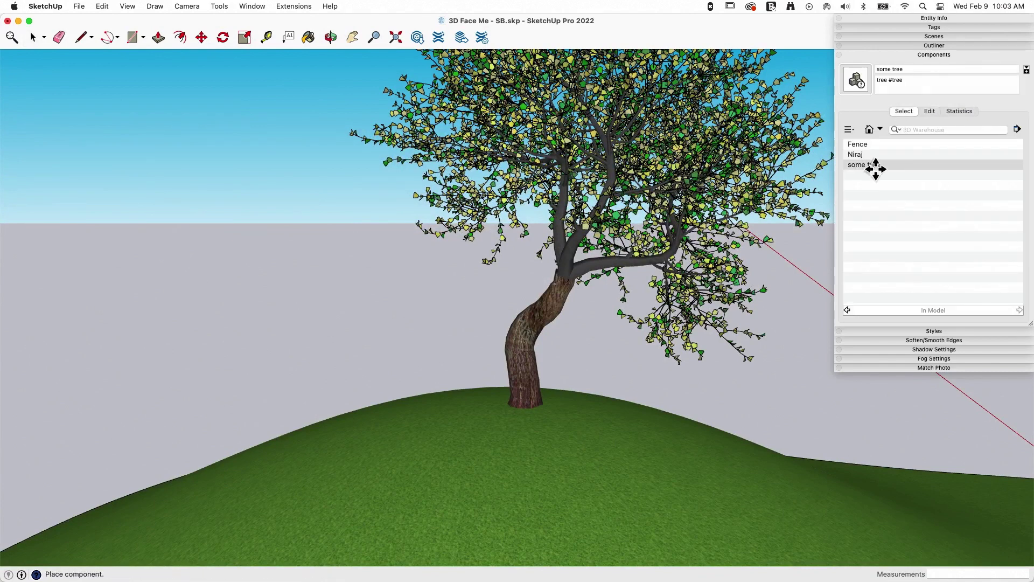
click(930, 111)
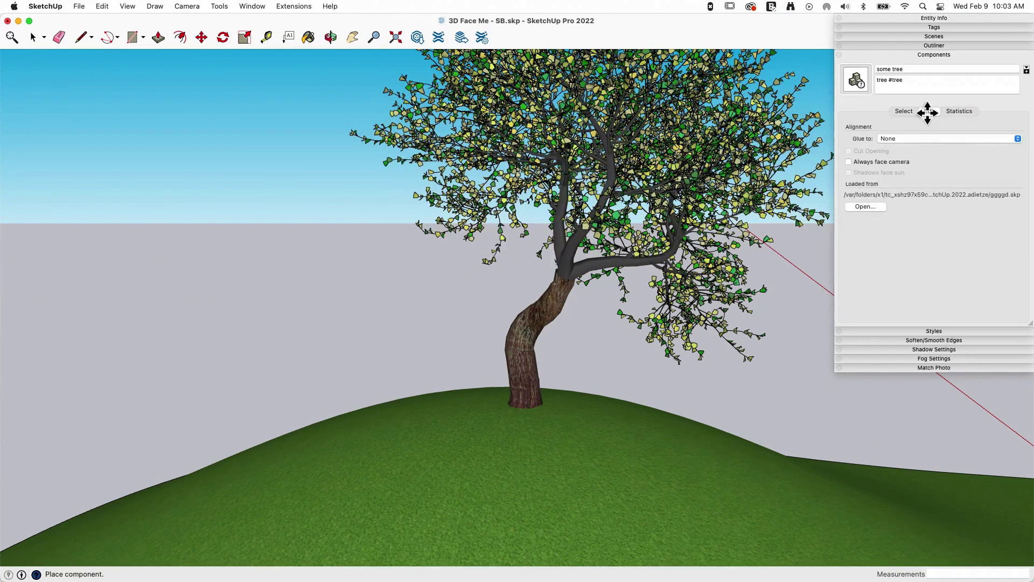
click(848, 162)
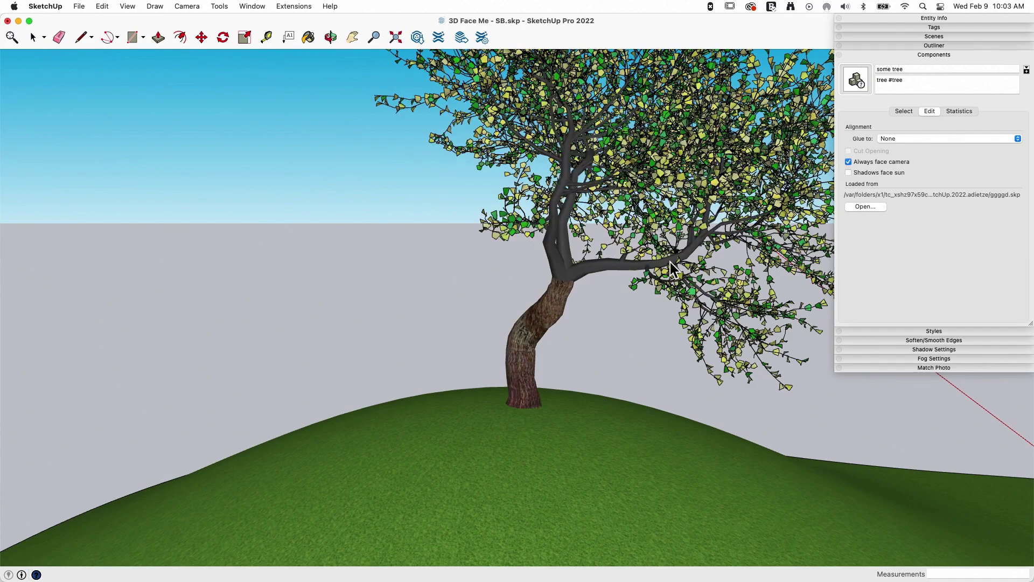
middle_drag(619, 420, 605, 321)
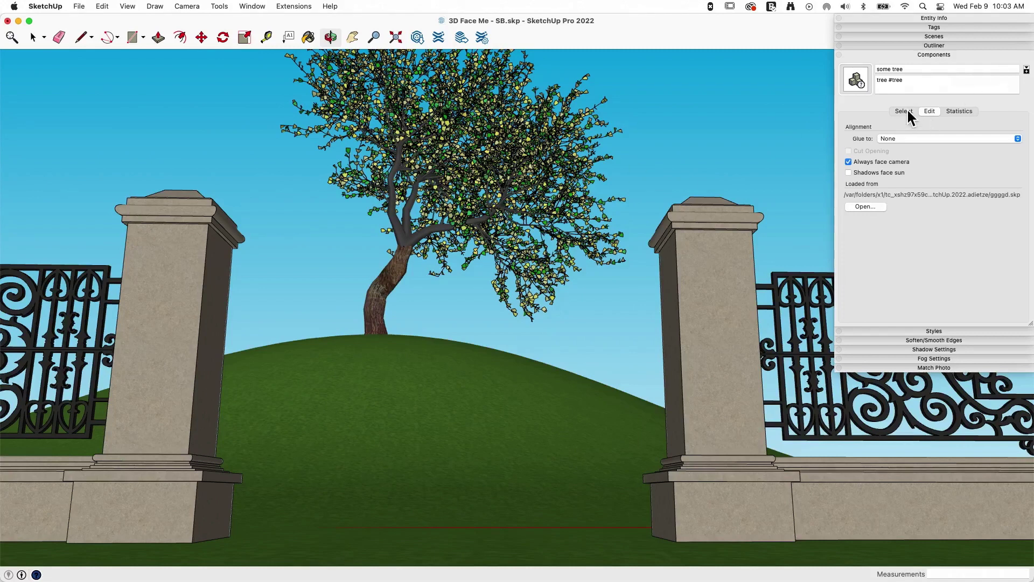
- Turn off "Always face camera" for the "some tree" component, compare the fixed tree from both sides of the fence, and collapse the component settings
click(905, 111)
click(873, 165)
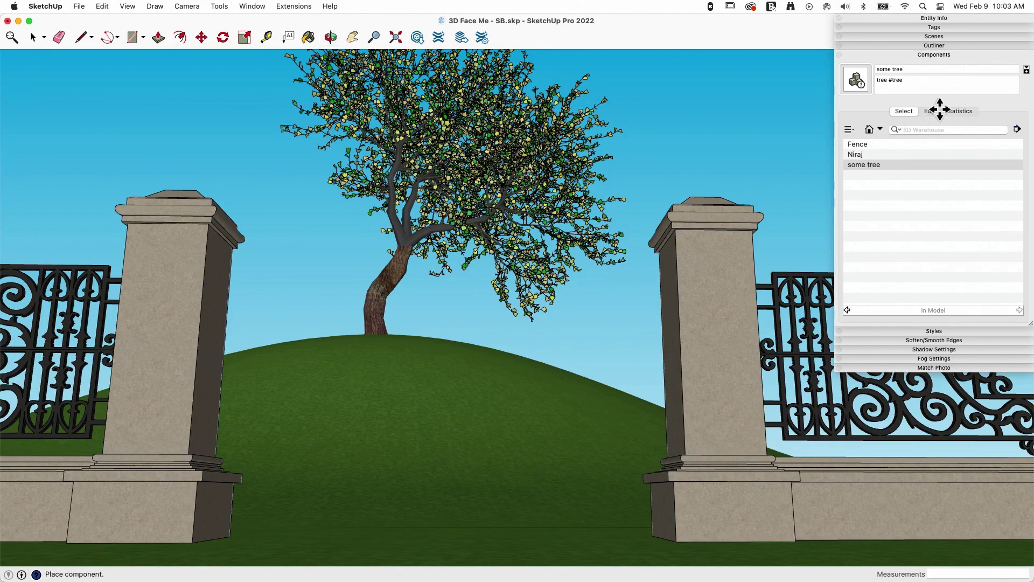
click(930, 110)
click(849, 162)
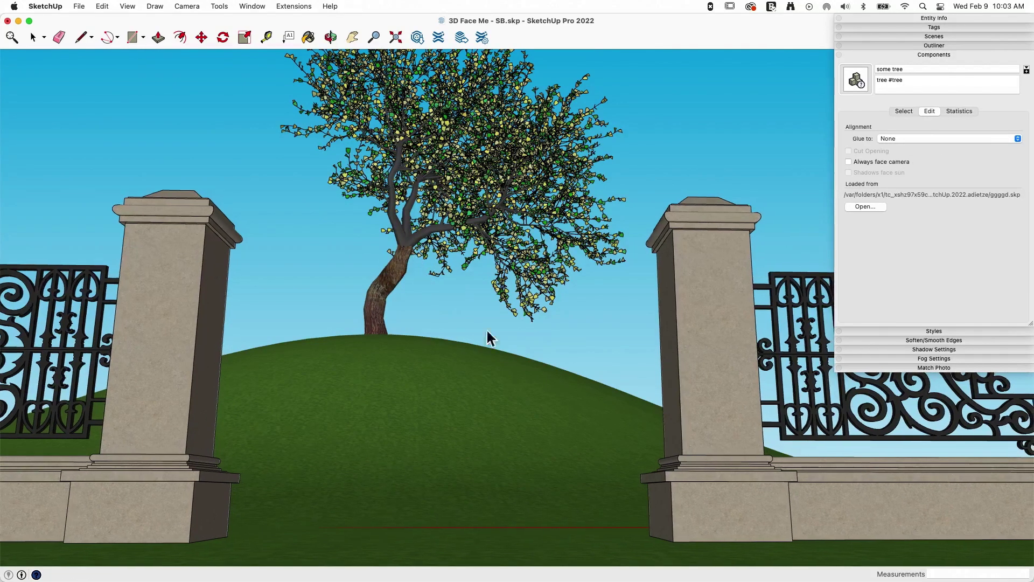
middle_drag(419, 260, 487, 273)
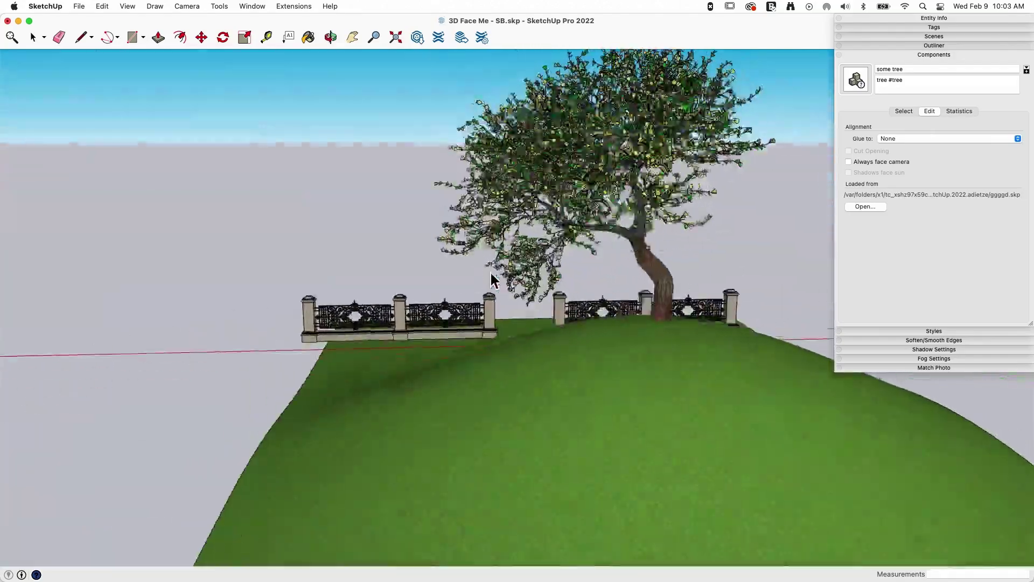
scroll(620, 358, up, 5)
scroll(619, 358, down, 10)
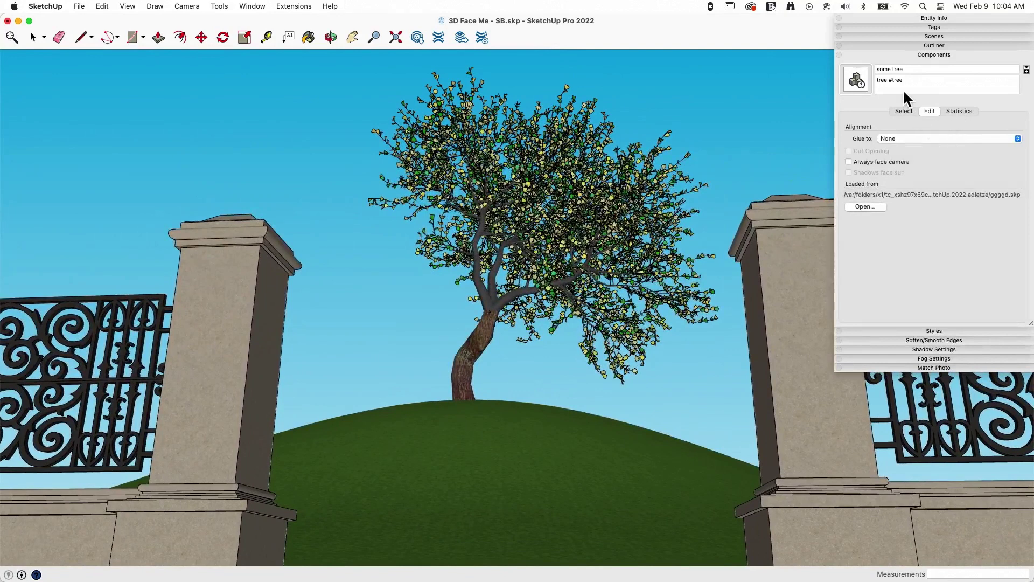
click(897, 54)
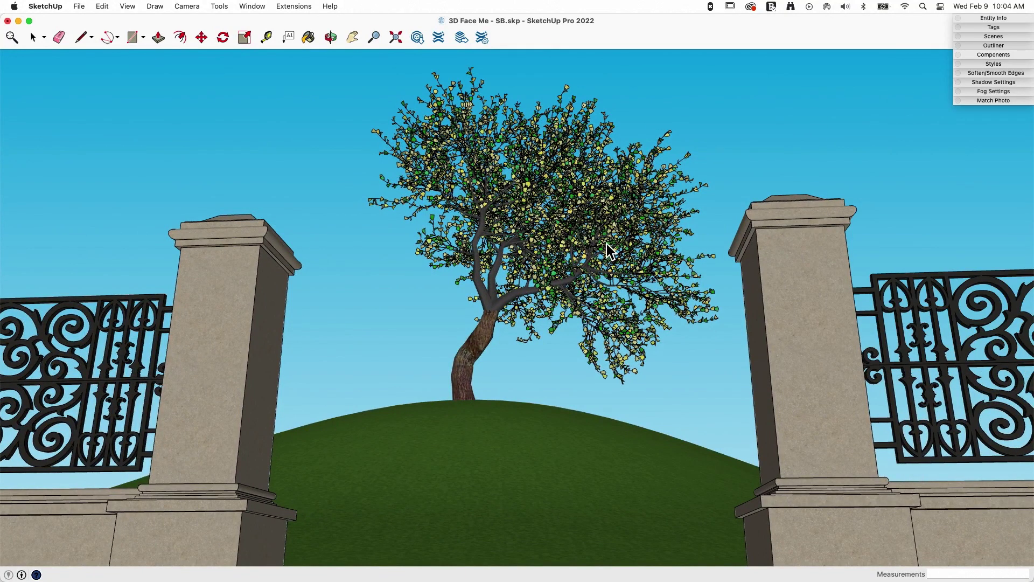